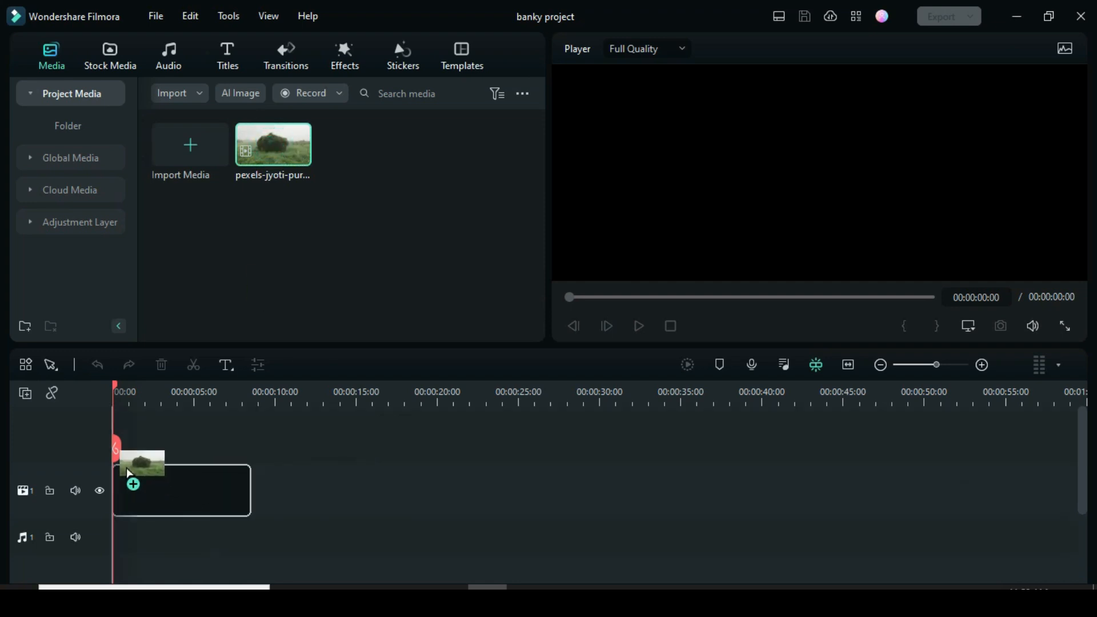
Put the grassy field clip on the timeline, zoom out, and open its settings
click(639, 328)
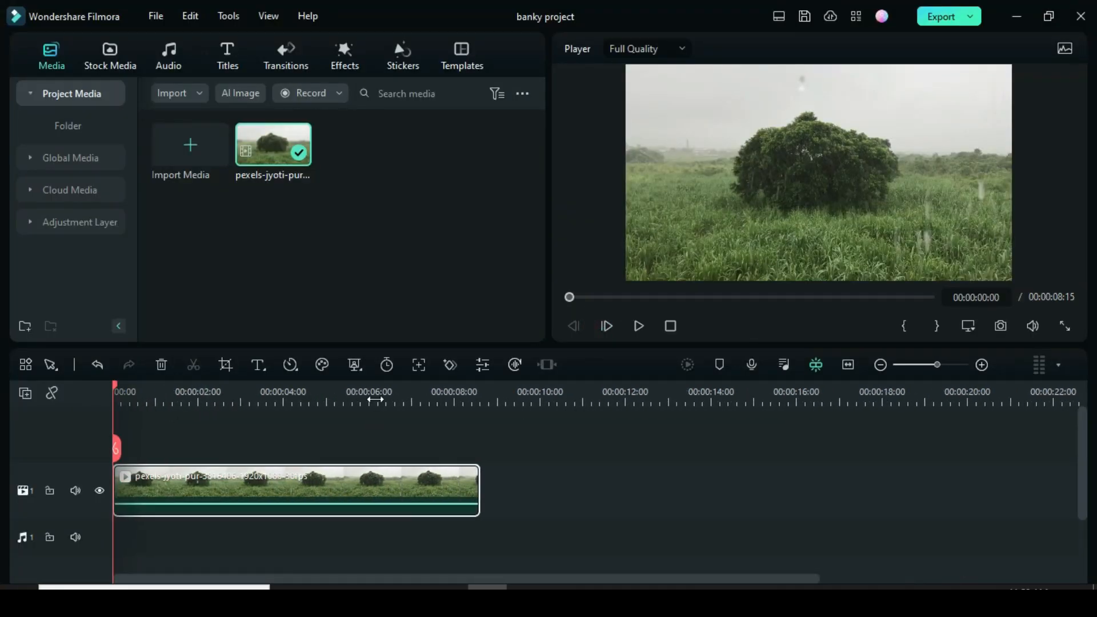
scroll(376, 400, down, 2)
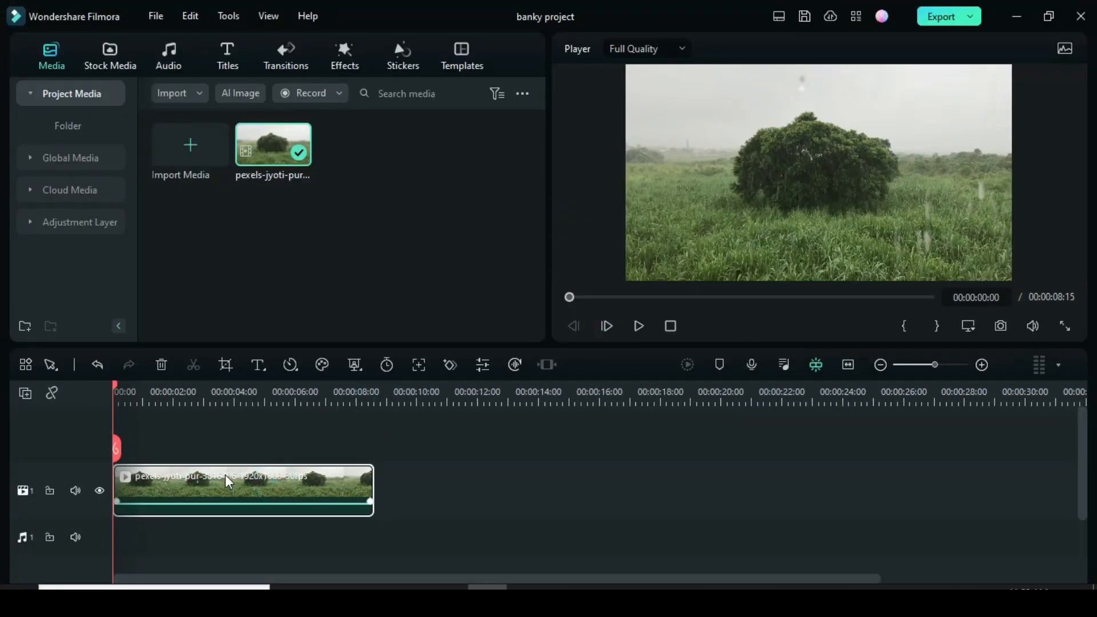
double_click(272, 478)
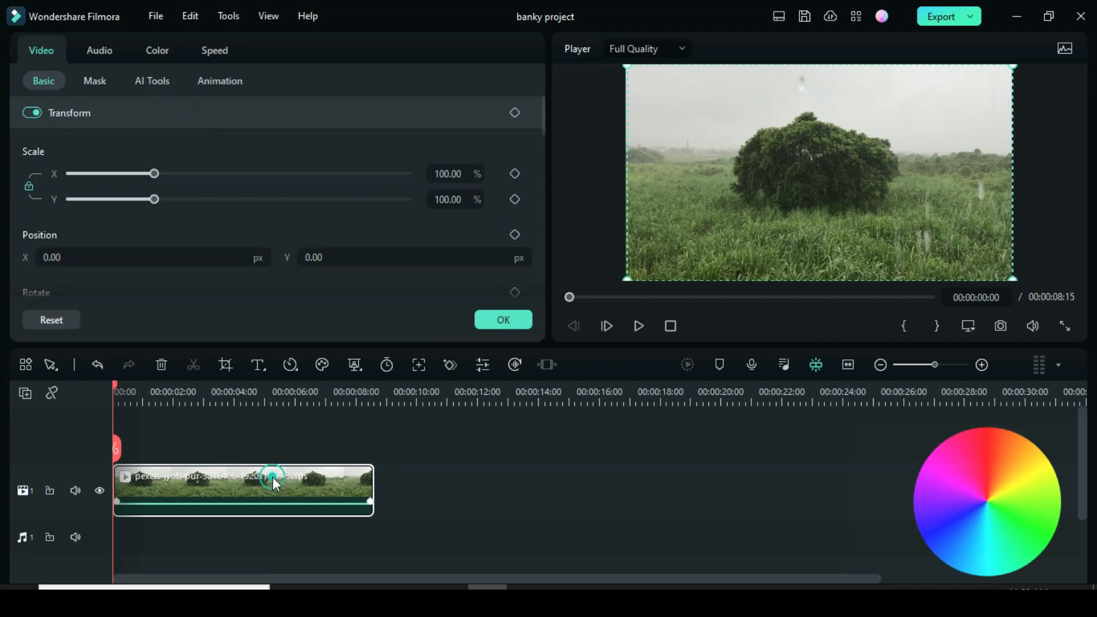
Set the clip's white balance by sampling the picture, giving temperature -1.69
click(159, 51)
drag(545, 104, 545, 126)
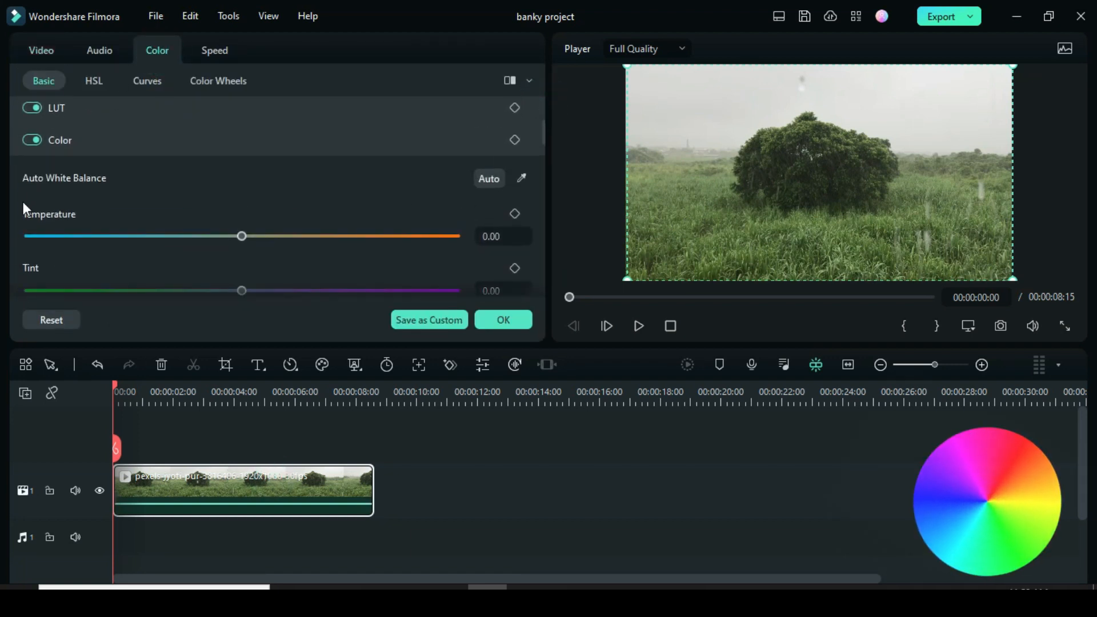
click(521, 179)
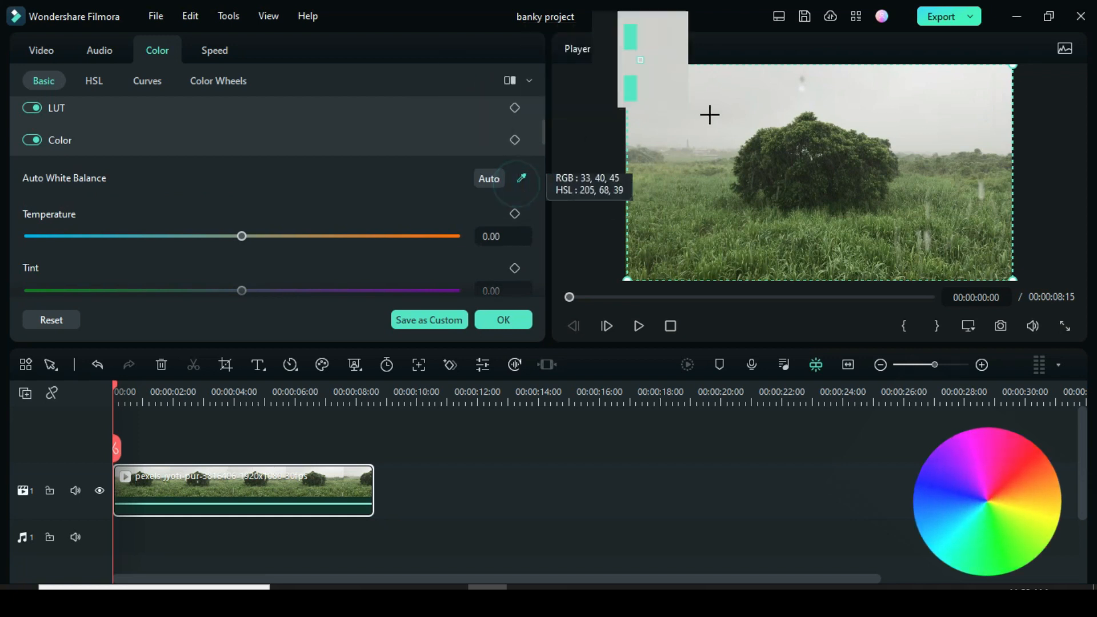
click(718, 125)
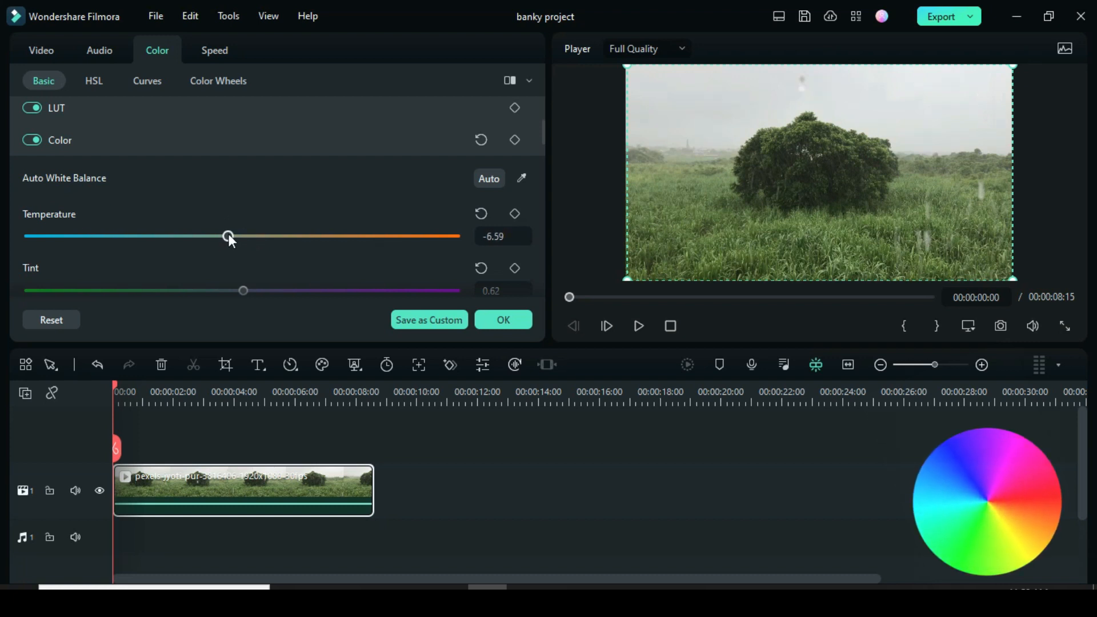
Set tint 8.47, vibrance -7.34, saturation 100 and sharpen 20.53, then show Color Wheels
scroll(543, 143, down, 1)
click(249, 221)
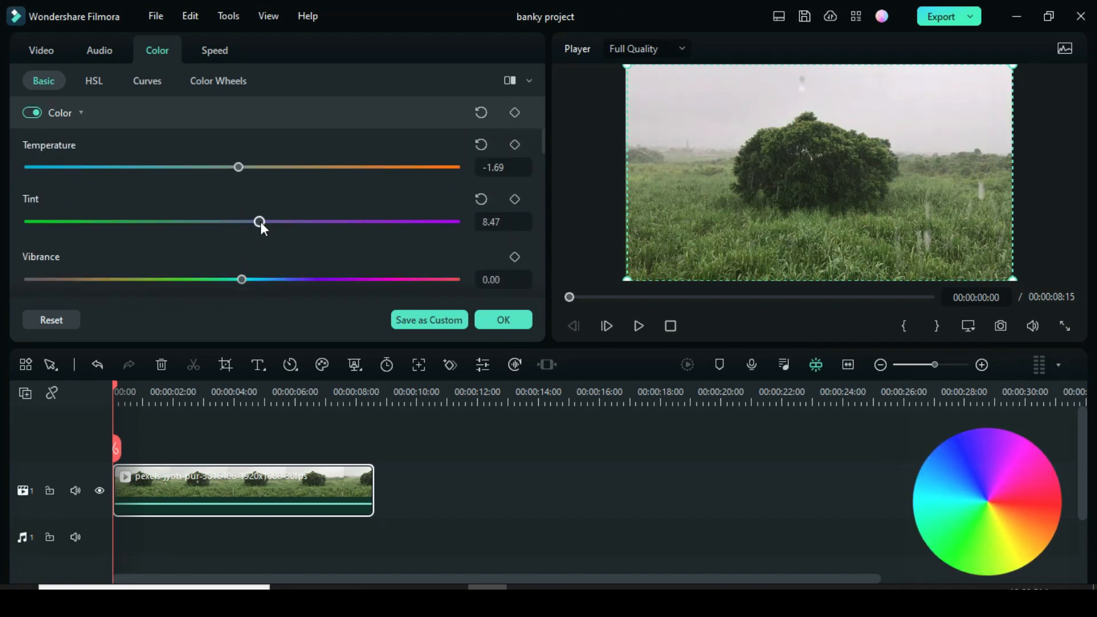
drag(262, 222, 441, 227)
scroll(259, 222, down, 1)
scroll(231, 217, down, 1)
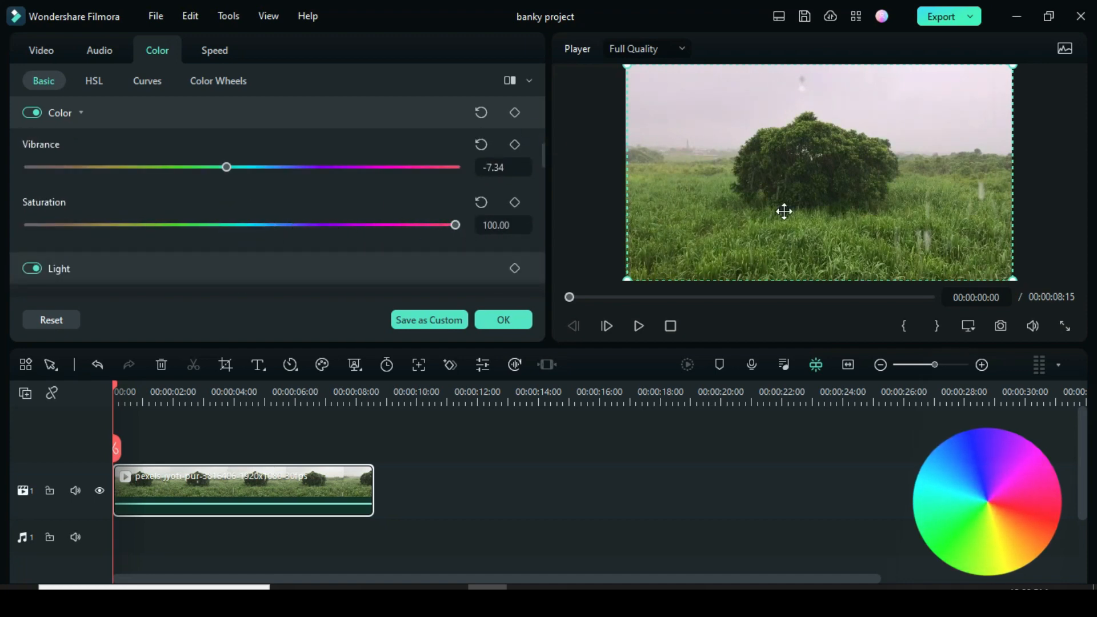
click(509, 80)
click(509, 79)
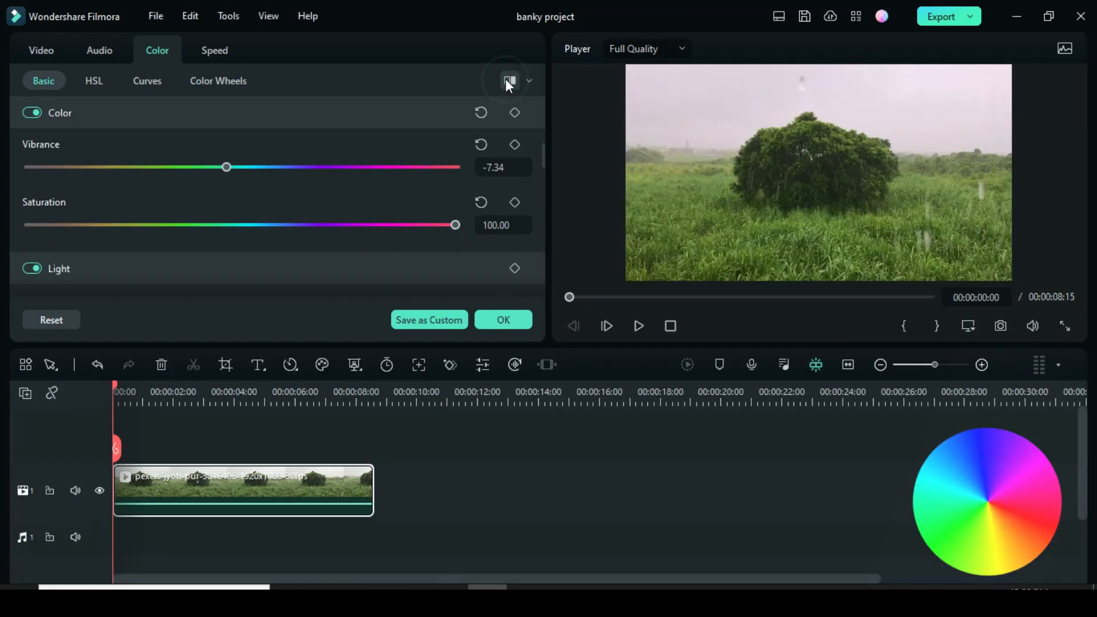
scroll(540, 149, down, 1)
drag(541, 149, 550, 227)
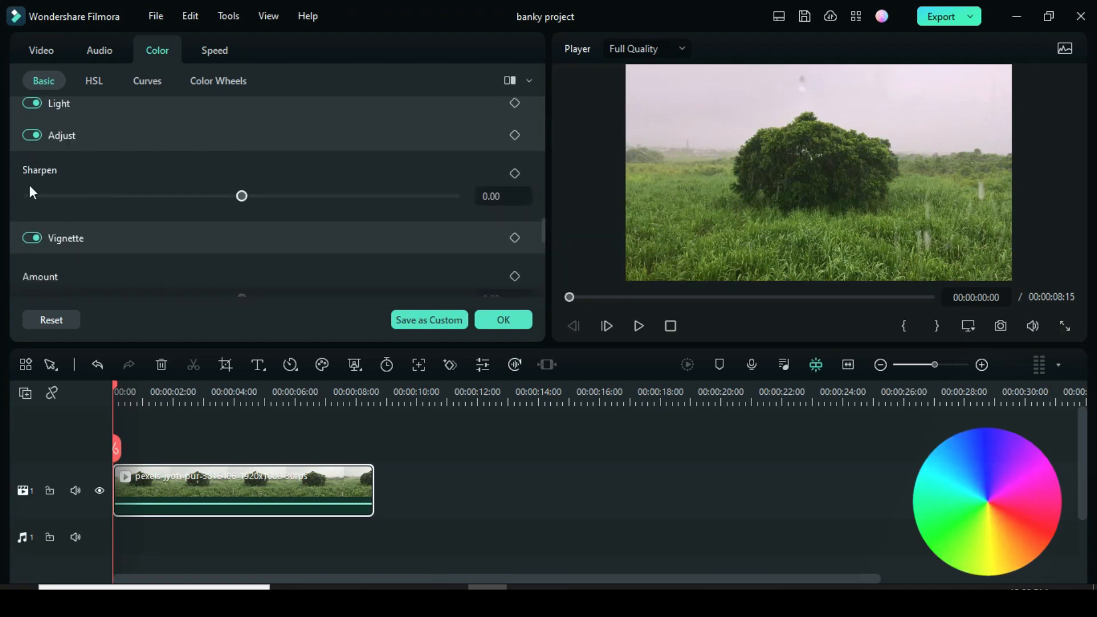
drag(242, 196, 280, 197)
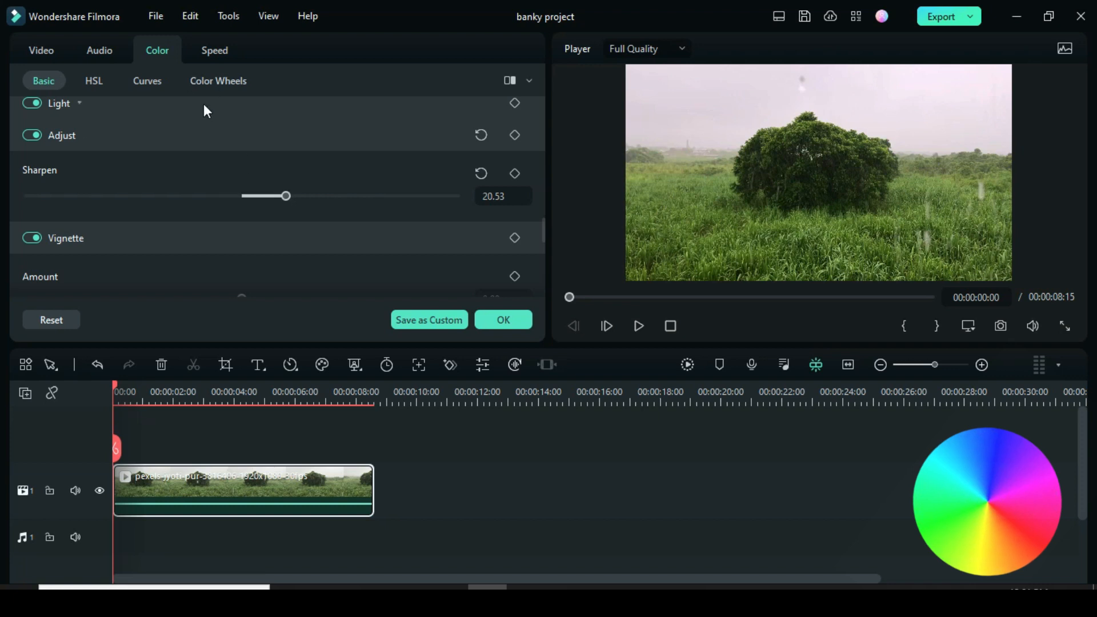
click(211, 82)
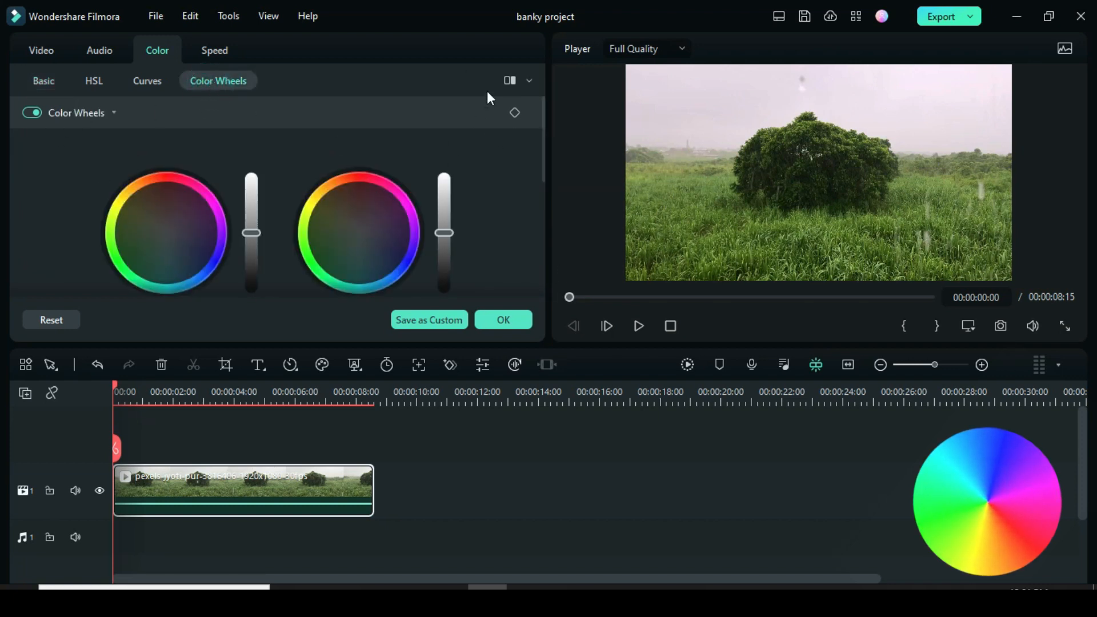
Move the Shadows wheel toward green and slightly lift the Shadows brightness
scroll(540, 145, down, 3)
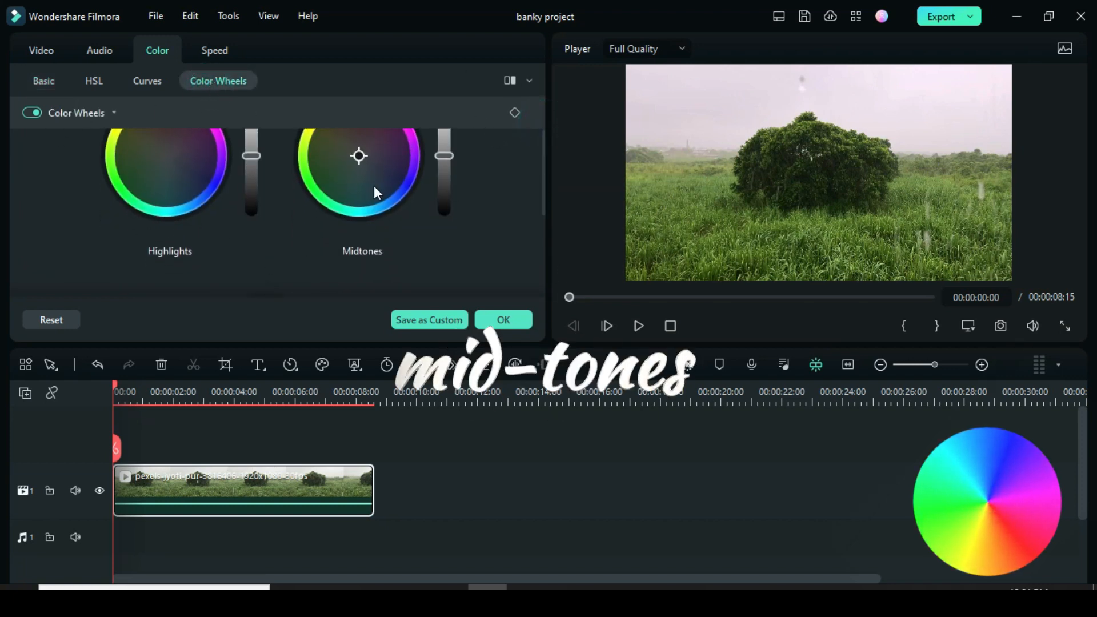
drag(540, 153, 548, 225)
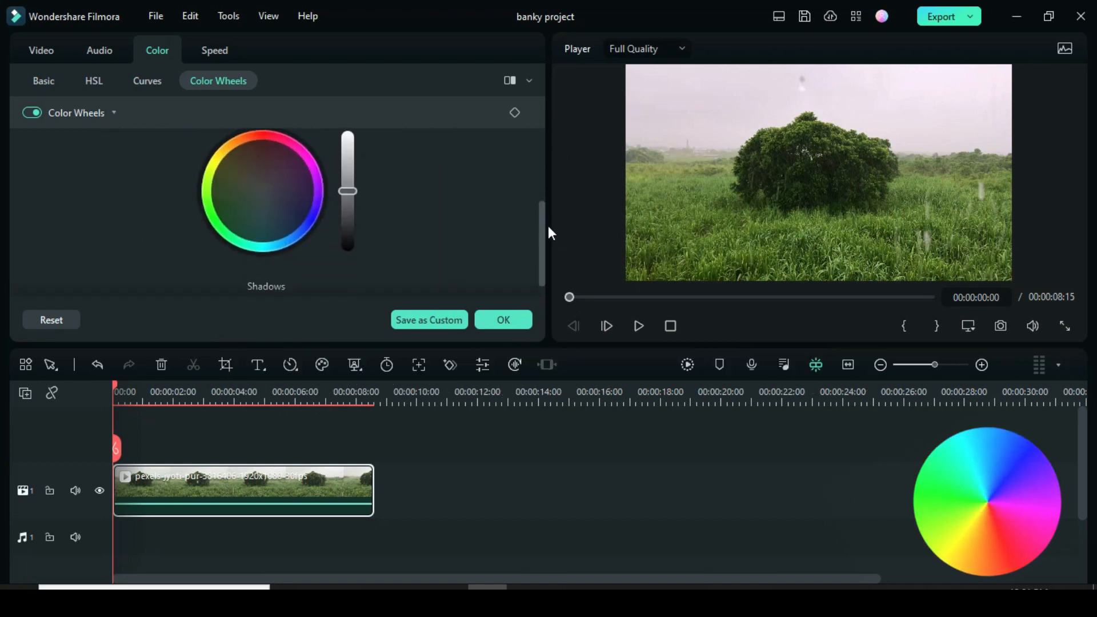
click(261, 188)
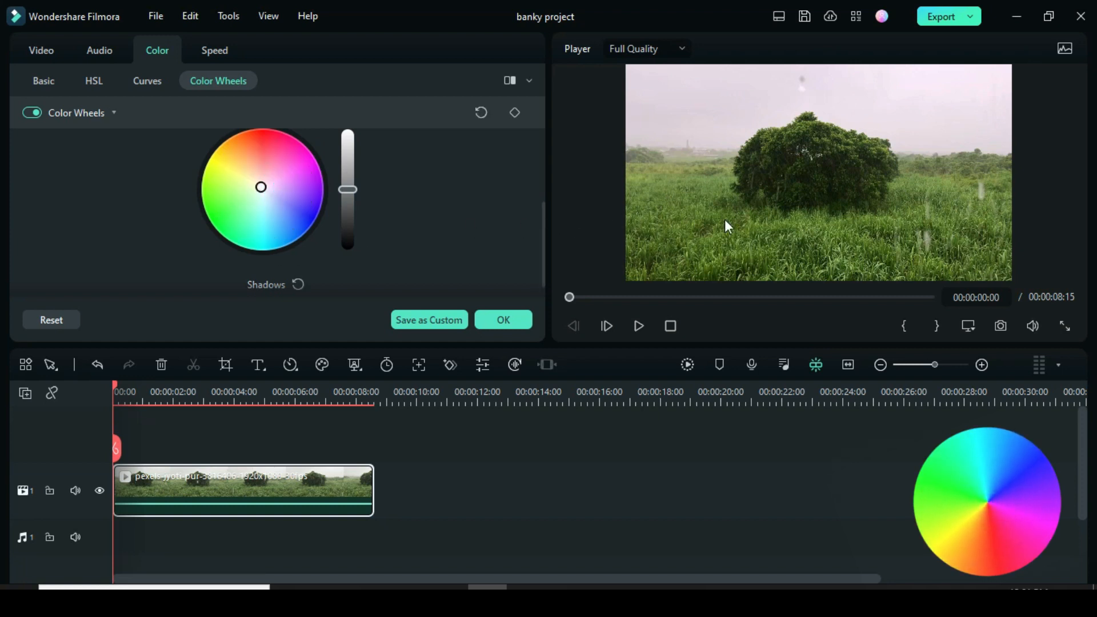
drag(261, 188, 247, 191)
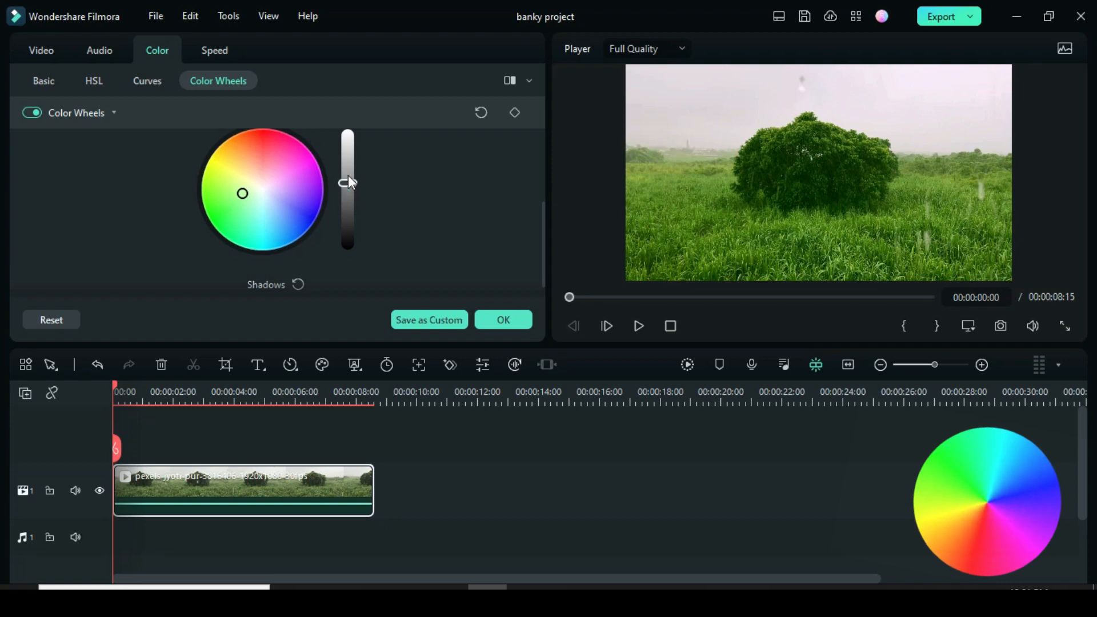
mouse_move(348, 177)
mouse_down()
mouse_move(346, 142)
mouse_move(343, 282)
mouse_move(349, 192)
mouse_up()
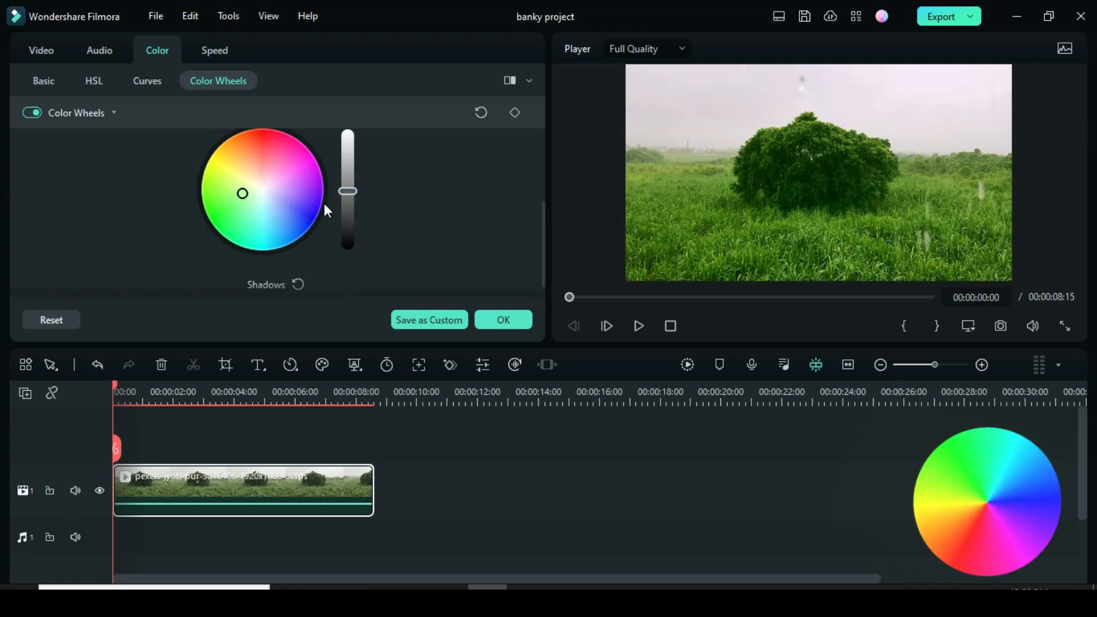
drag(540, 234, 519, 163)
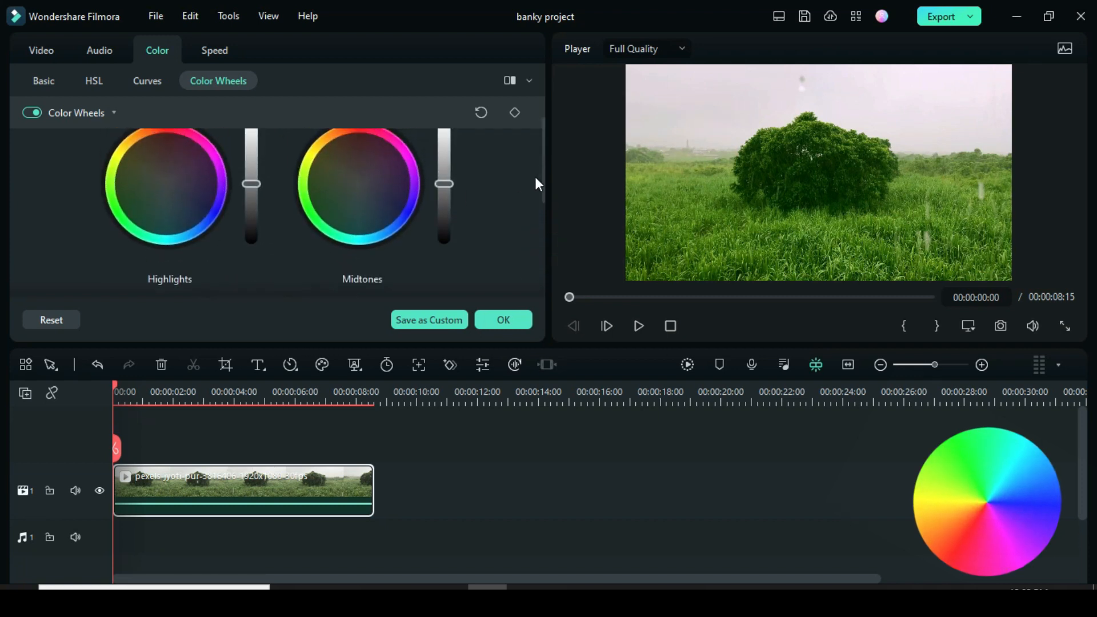
Shift the Midtones wheel toward green-yellow and adjust the Midtones brightness
click(359, 184)
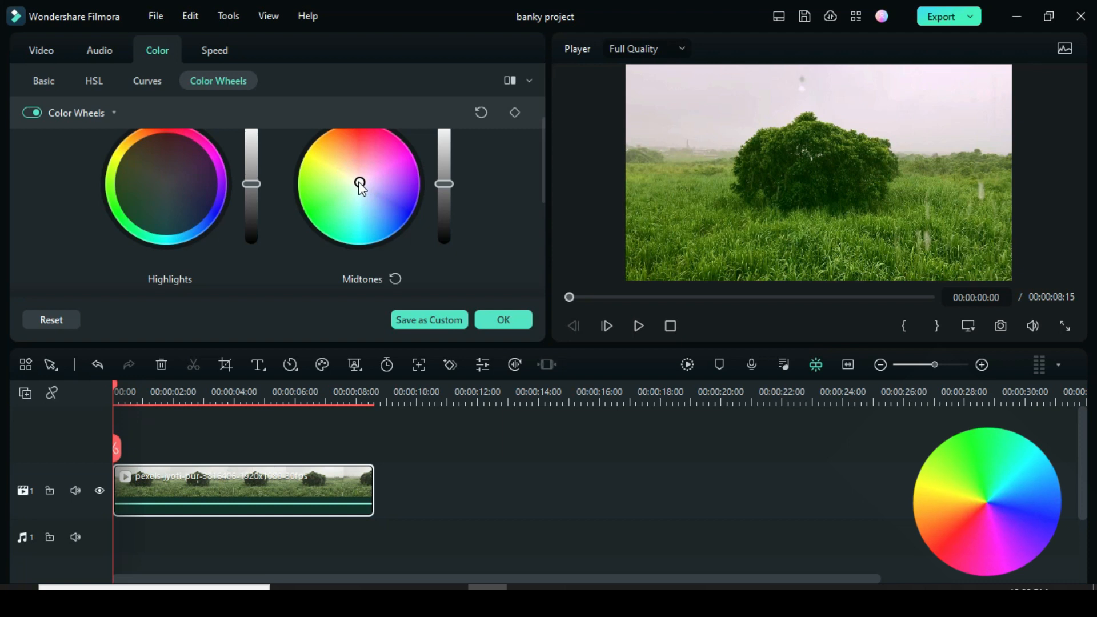
drag(360, 187, 338, 197)
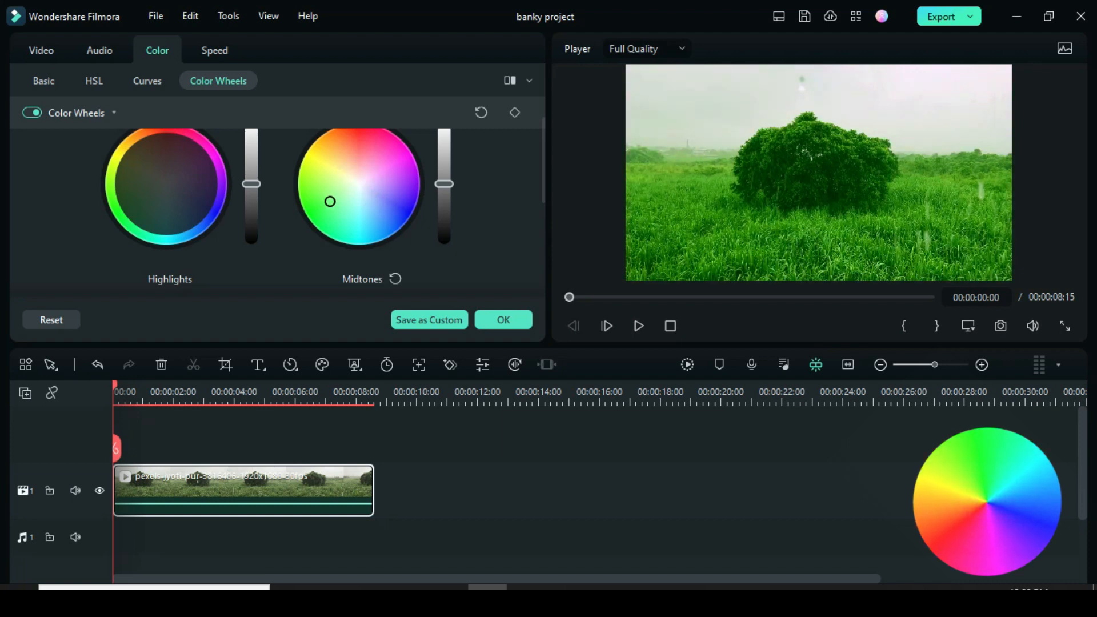
click(340, 195)
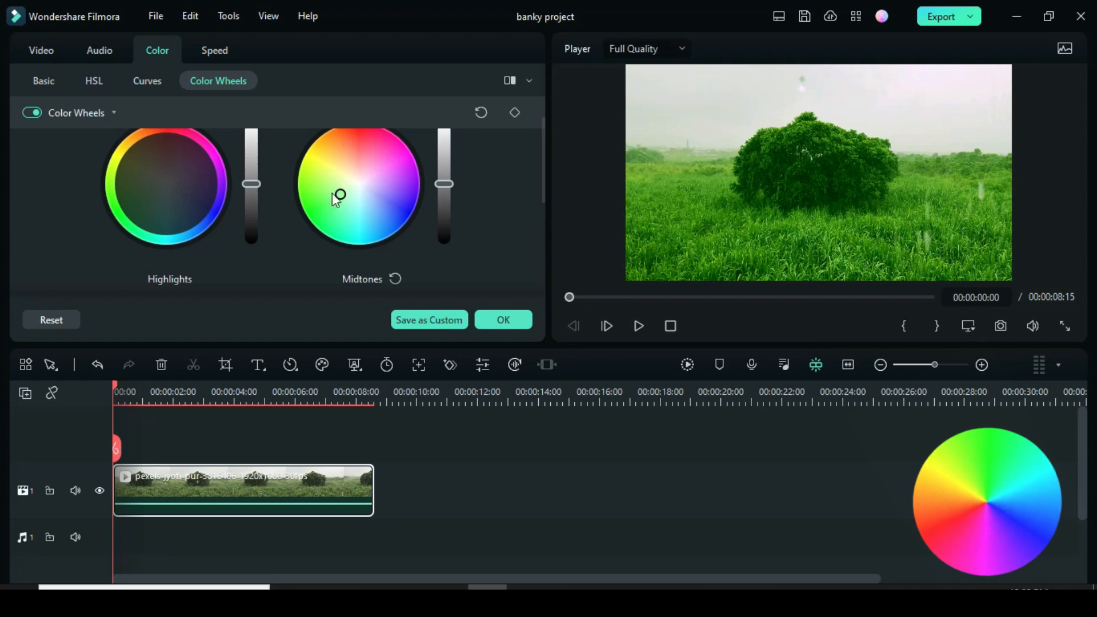
mouse_move(445, 186)
mouse_down()
mouse_move(447, 132)
mouse_move(444, 182)
mouse_up()
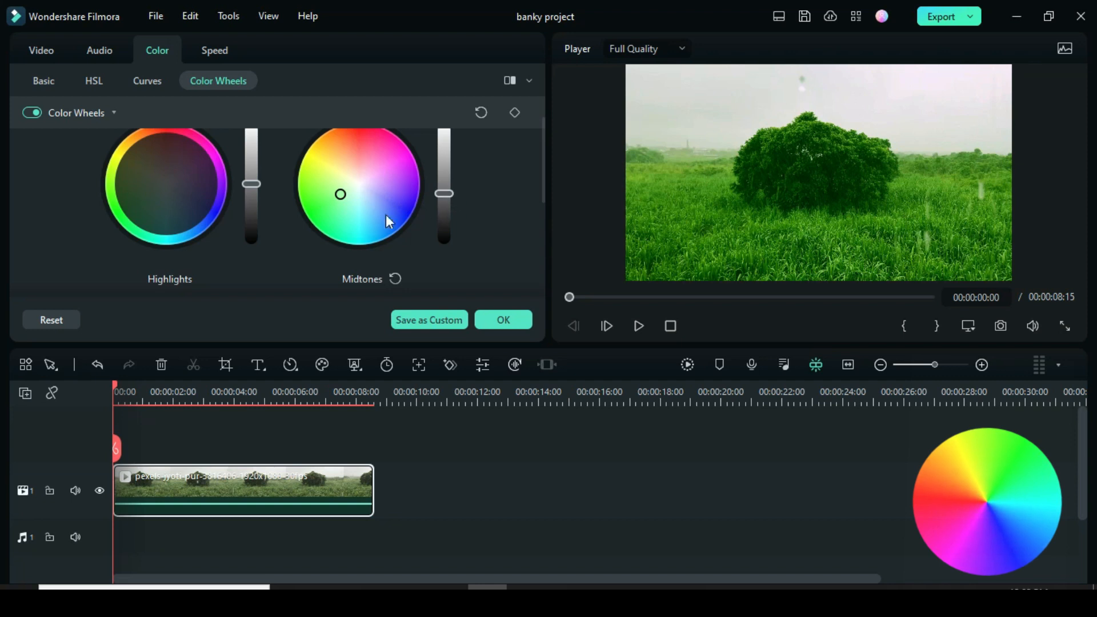
Shift the Highlights wheel toward green-yellow and fine-tune the Highlights brightness
click(164, 182)
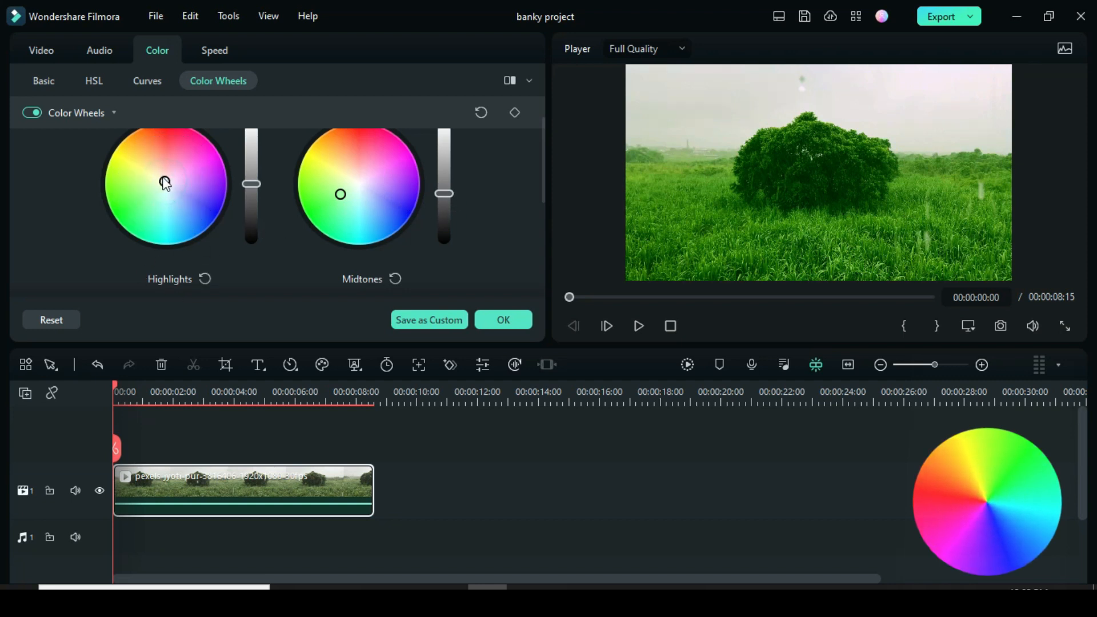
mouse_move(165, 183)
mouse_down()
mouse_move(151, 179)
mouse_move(123, 201)
mouse_move(147, 184)
mouse_move(170, 195)
mouse_up()
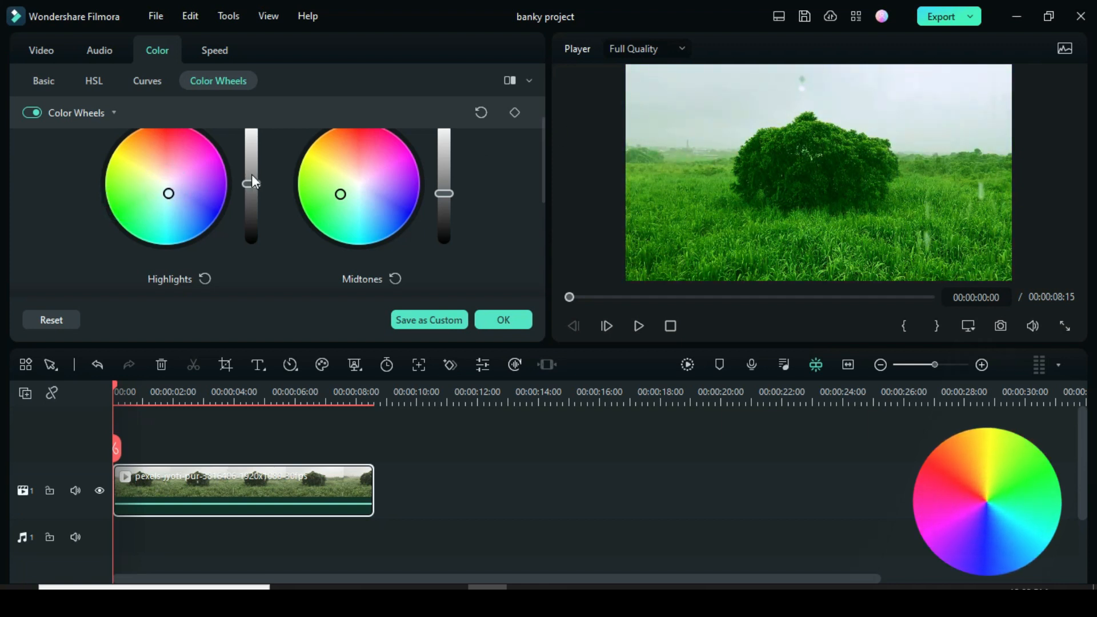
drag(253, 175, 253, 200)
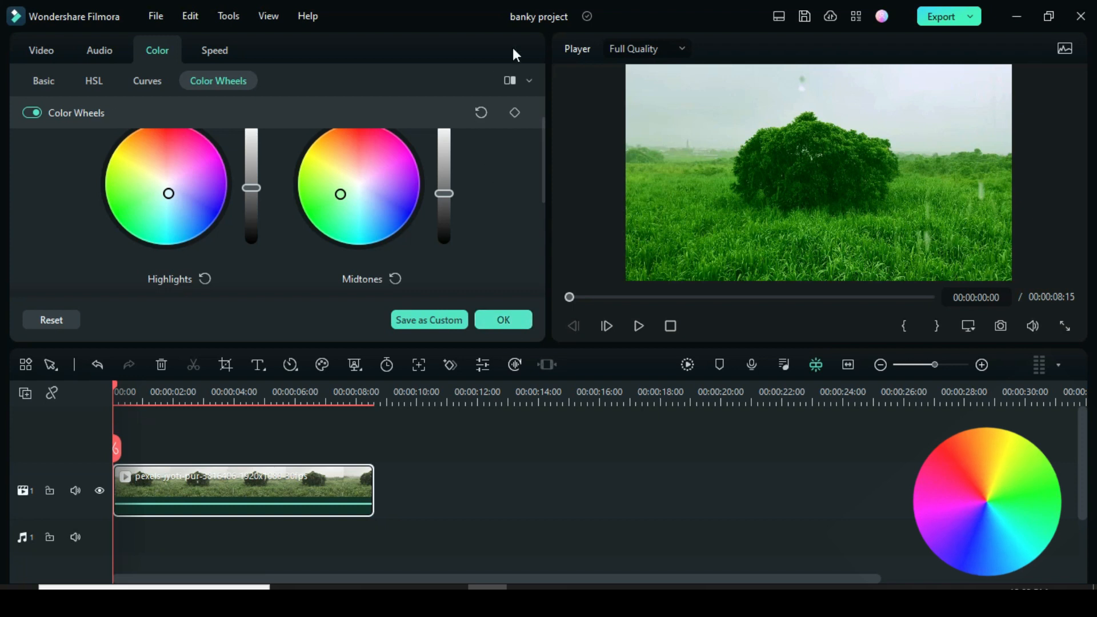
Review the green grade in Before/After split view, then confirm it with OK
click(507, 83)
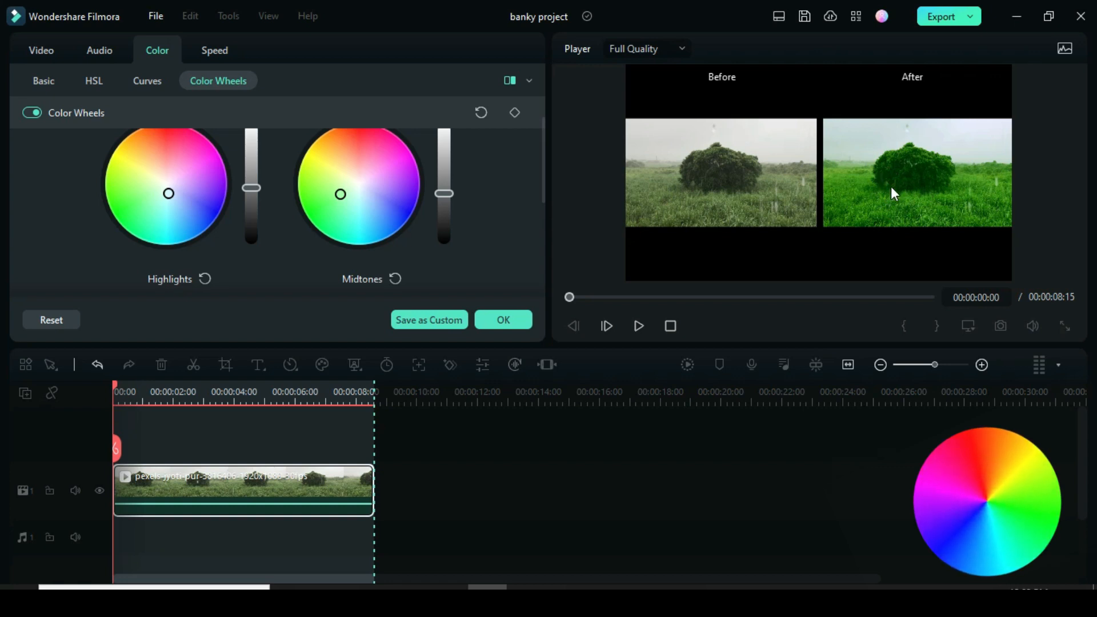
click(502, 322)
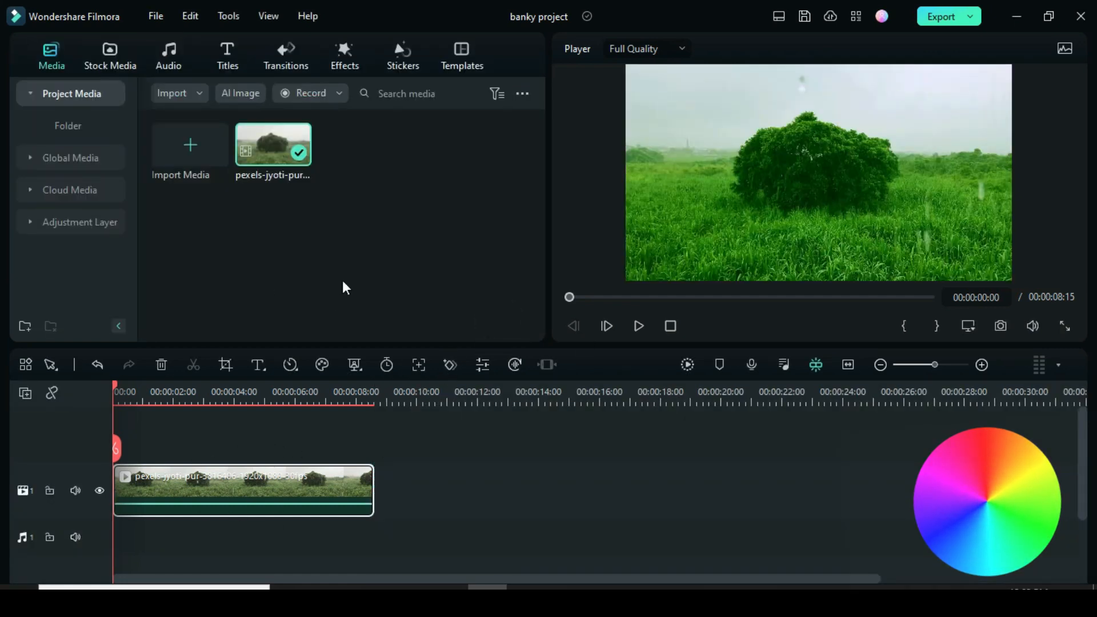
Drop an ungraded copy of the field clip on track 2 and set the playhead to 00:00:02:01
drag(266, 137, 213, 498)
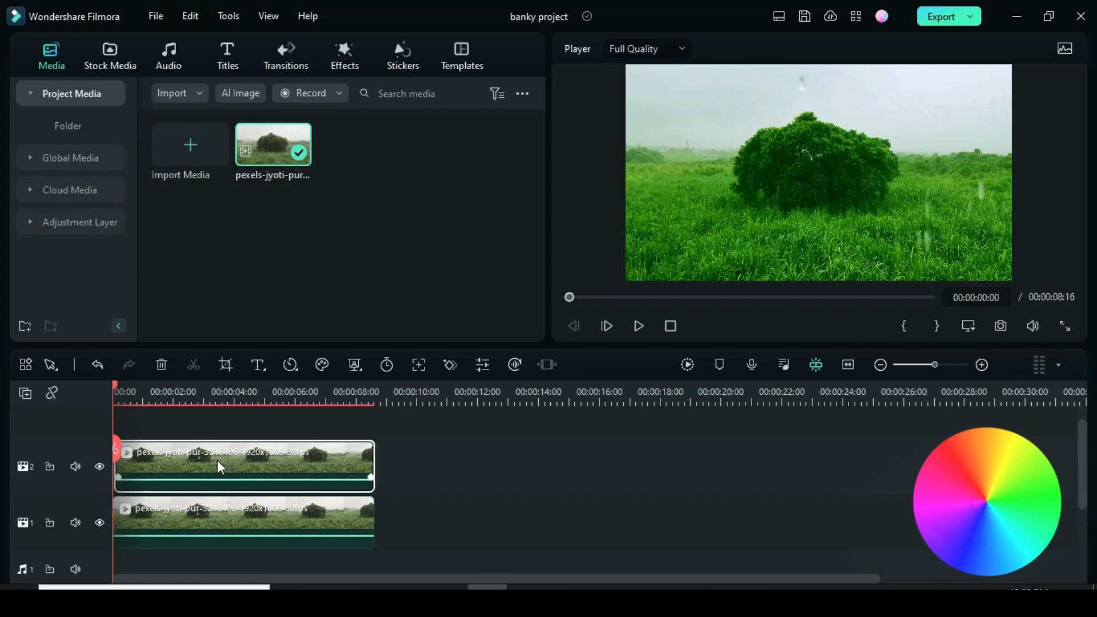
click(196, 458)
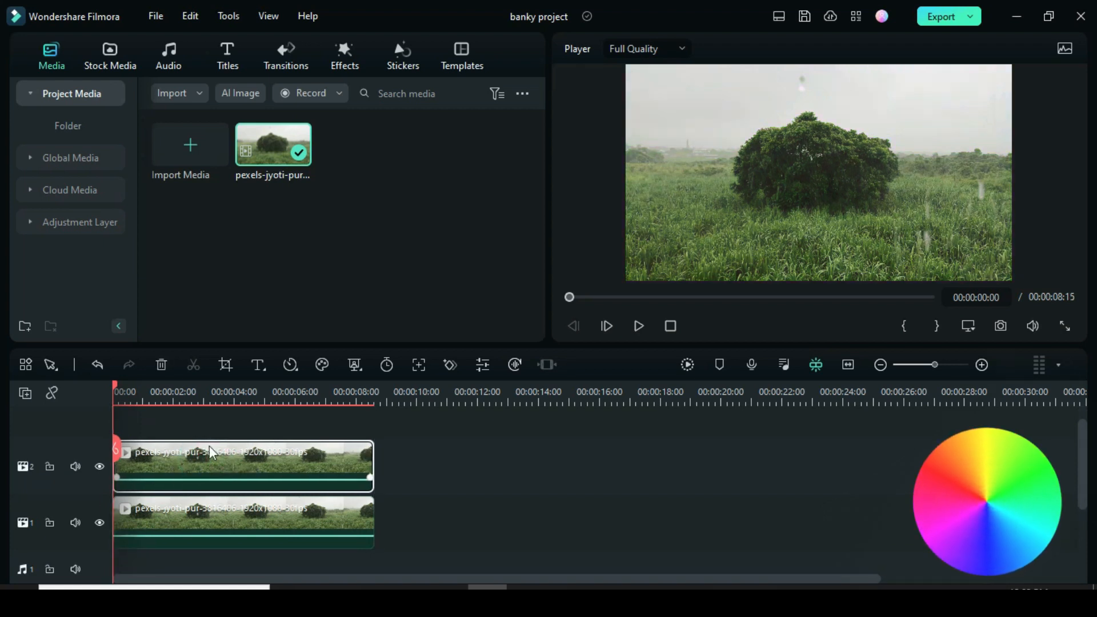
drag(115, 383, 174, 390)
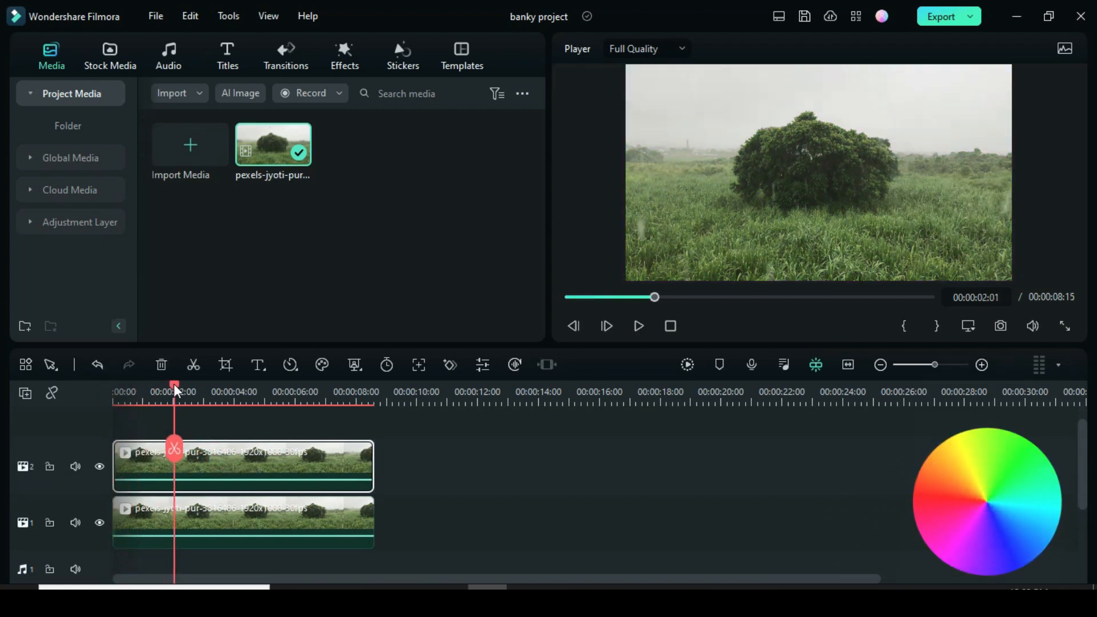
Give the top clip a linear mask at X -968, Y -12 with a position keyframe
double_click(219, 458)
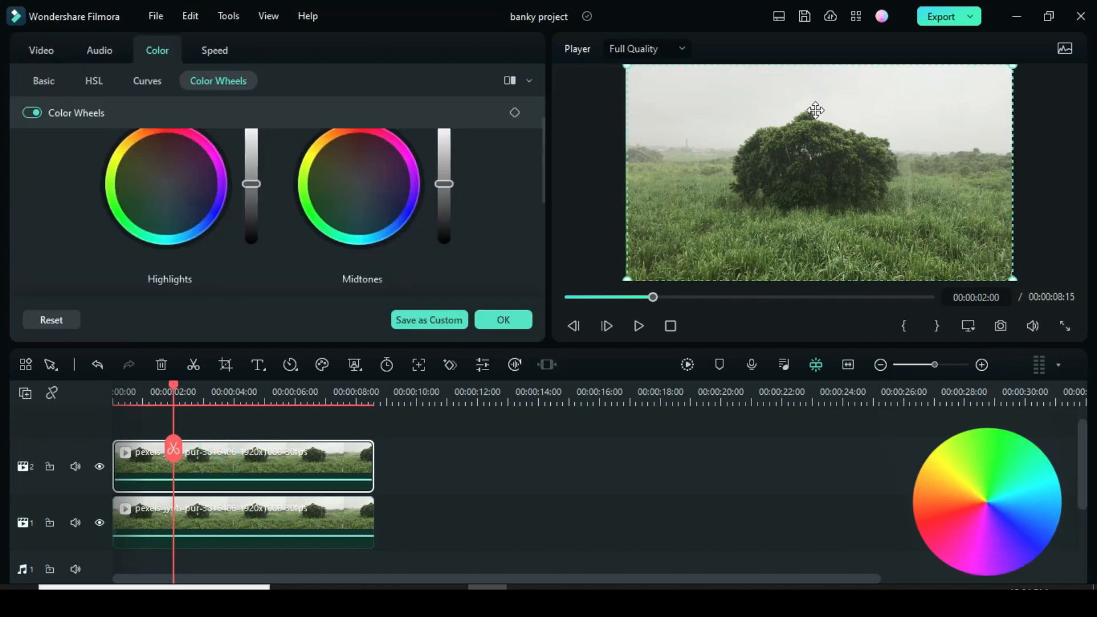
click(36, 49)
click(96, 79)
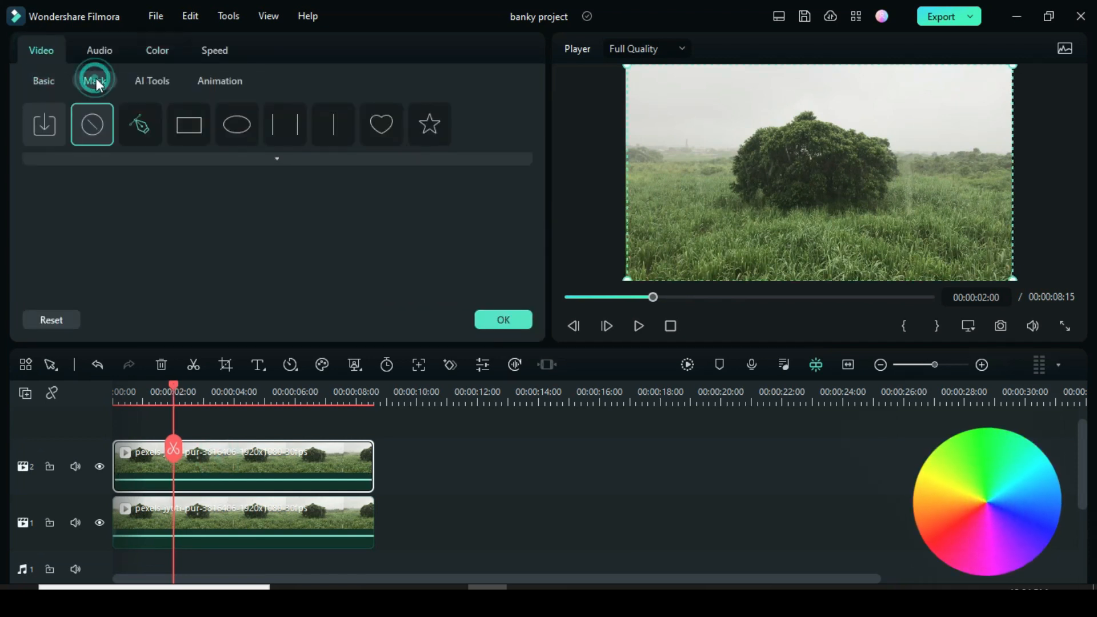
click(321, 123)
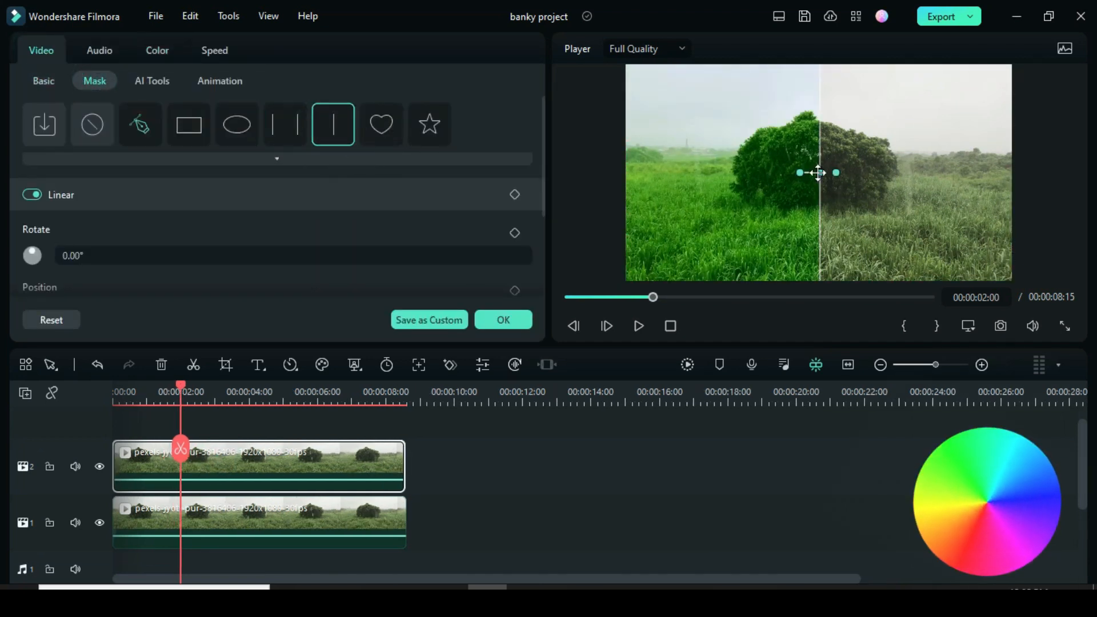
drag(817, 172, 626, 174)
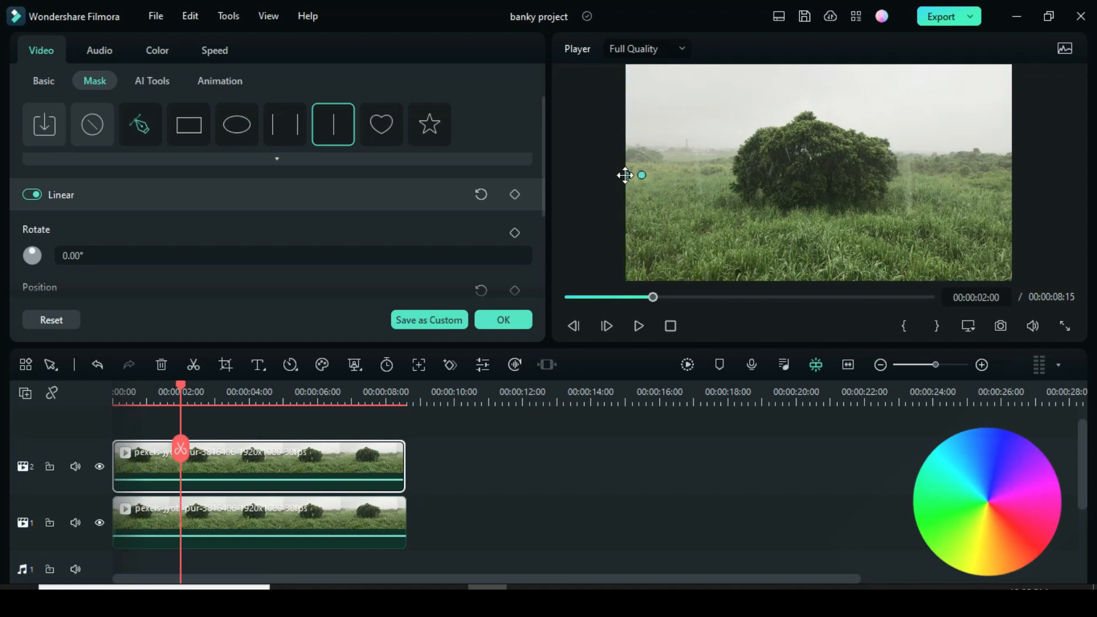
drag(540, 128, 537, 184)
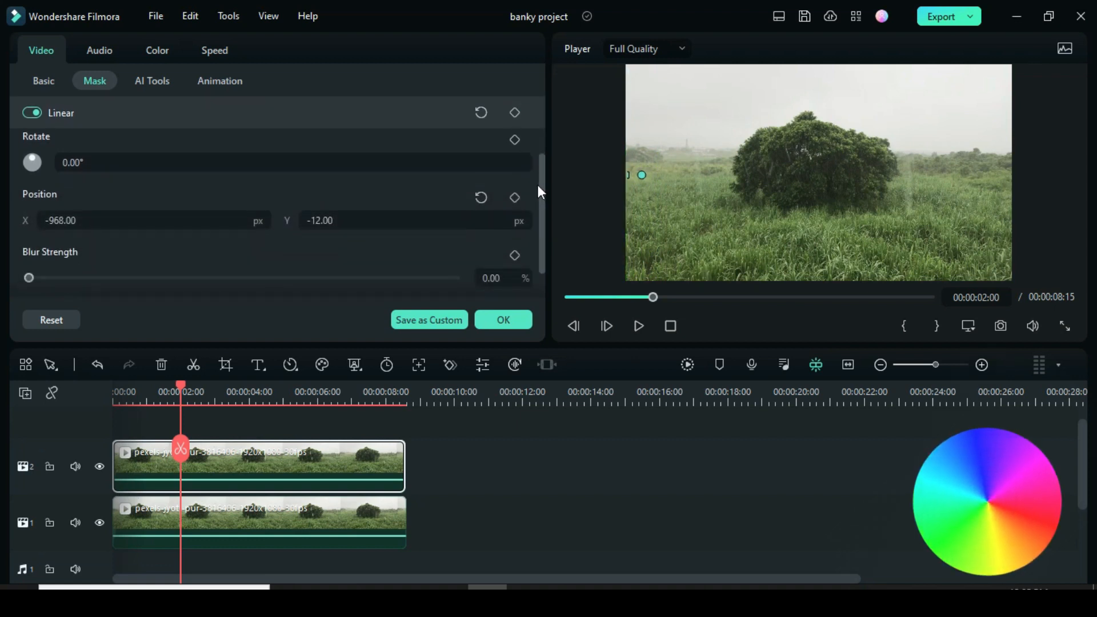
click(514, 197)
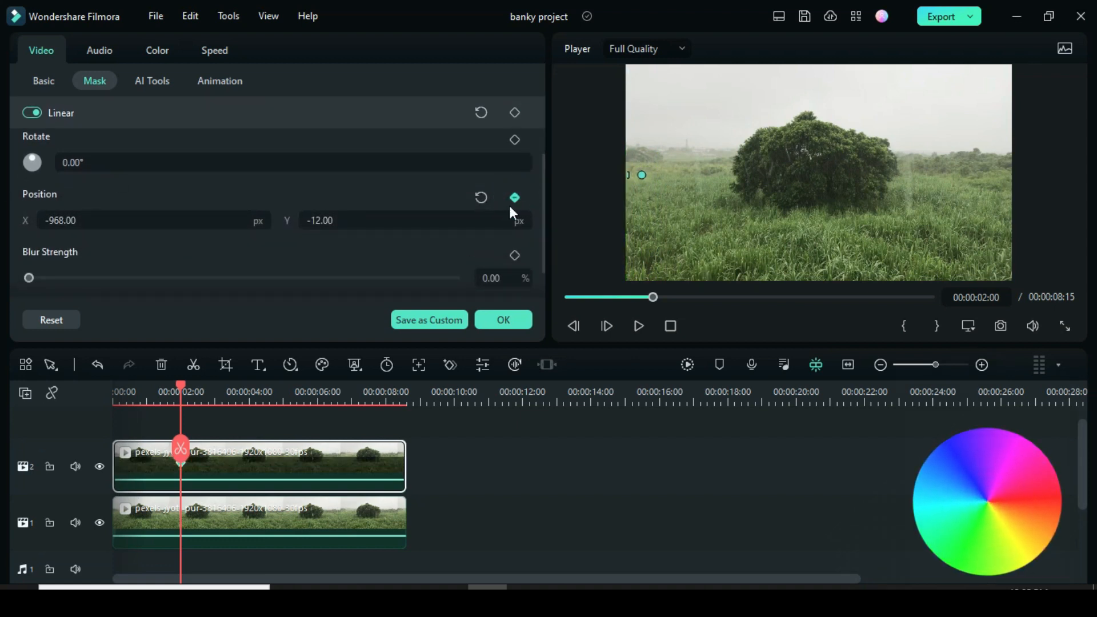
At 00:00:03:00, set the mask Position X to 969, adding a second keyframe
drag(182, 437, 215, 382)
click(181, 388)
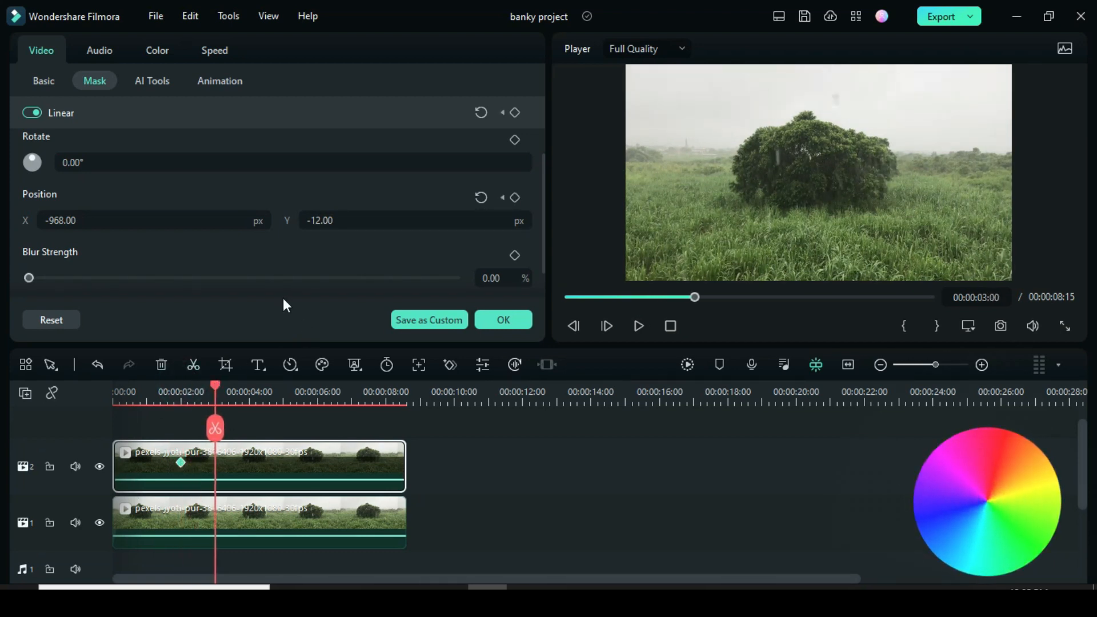
drag(57, 221, 139, 223)
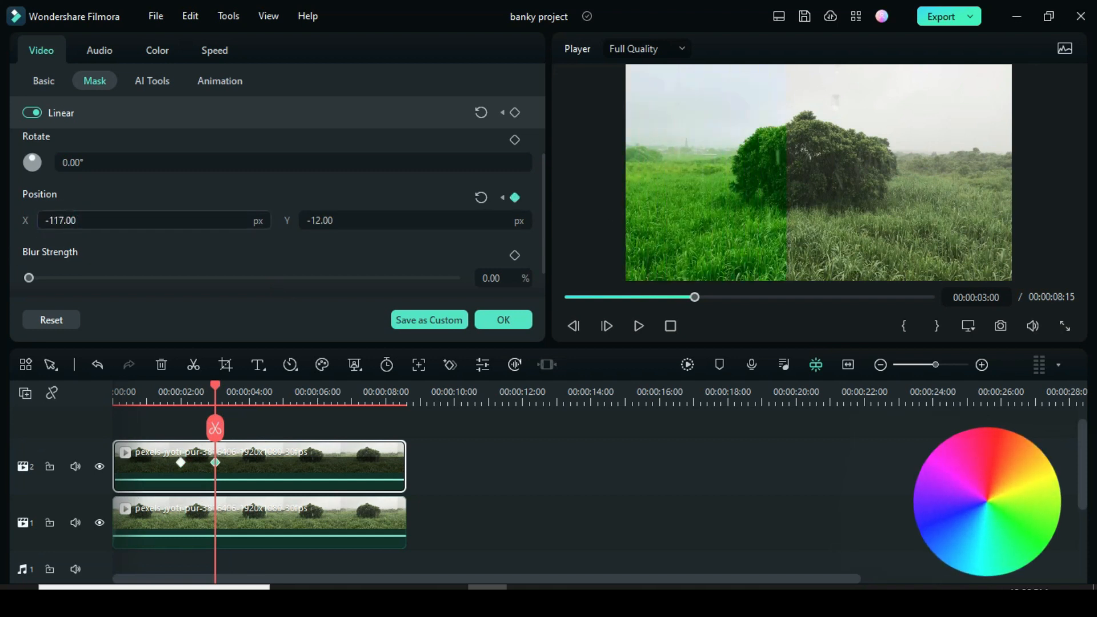
drag(254, 222, 398, 223)
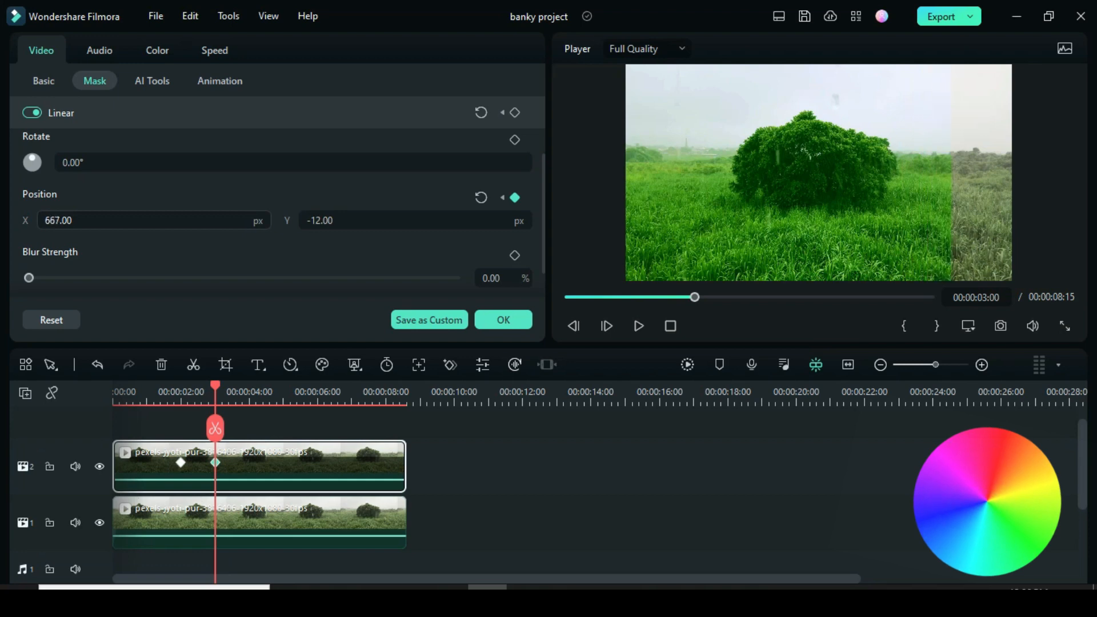
drag(57, 221, 59, 221)
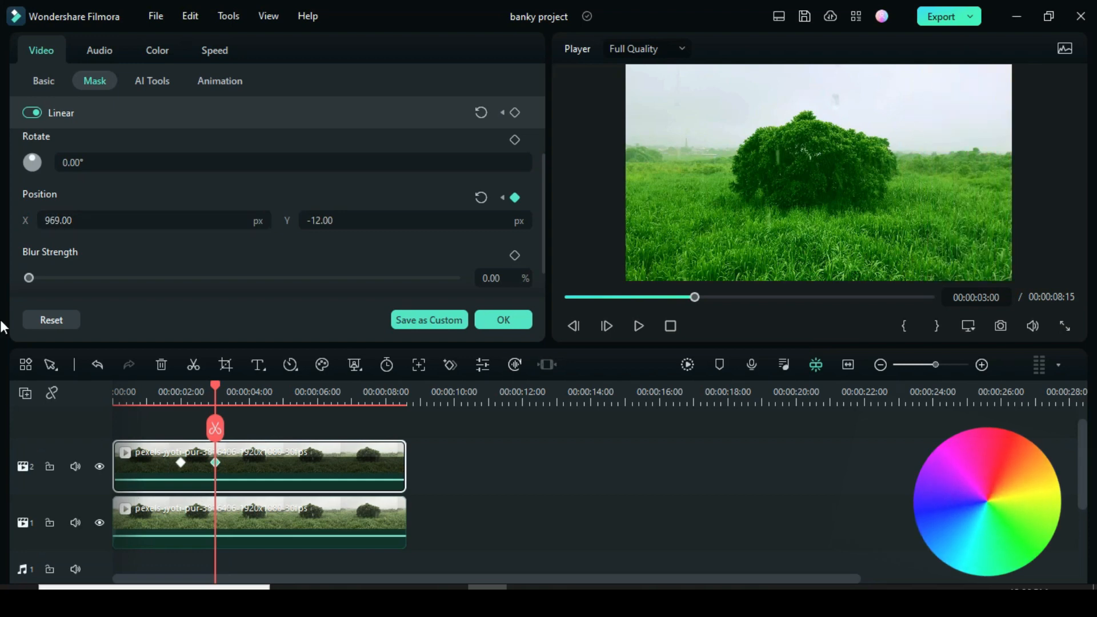
Render a preview and play the mask wipe from the start
click(687, 365)
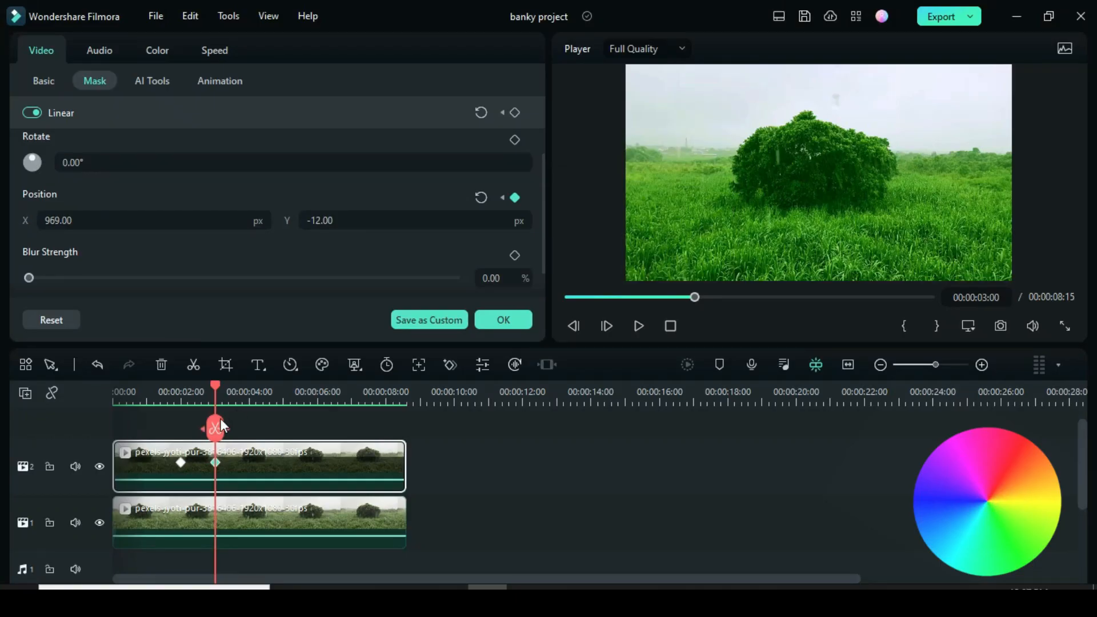
drag(215, 387, 114, 391)
click(639, 328)
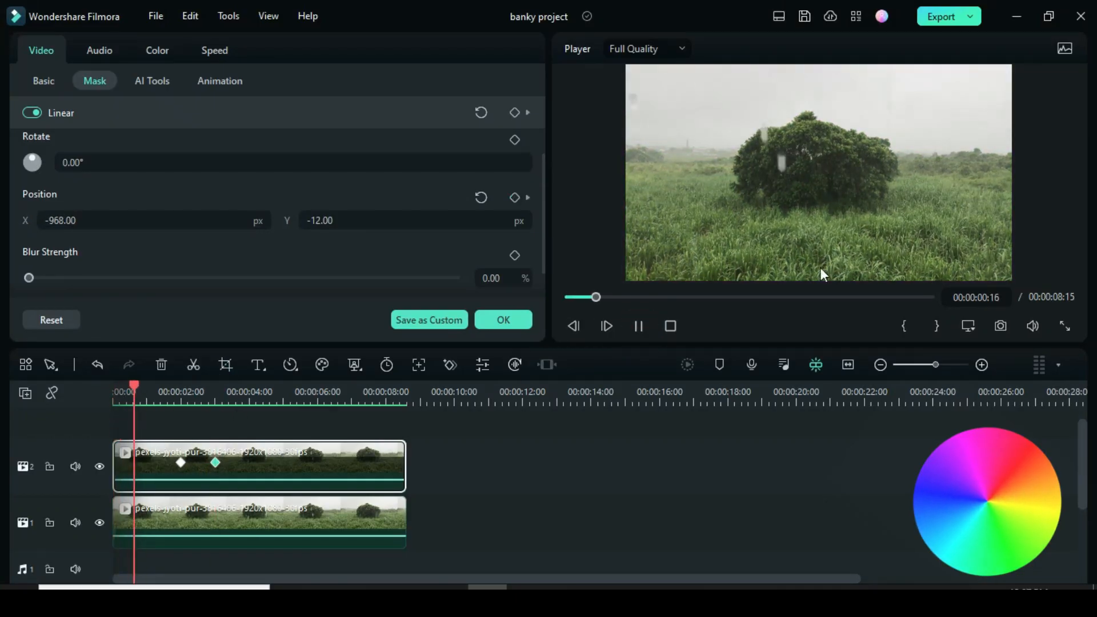
click(639, 325)
Move the end keyframe to 00:00:04:00, re-render and replay the wipe, then close the settings
drag(215, 462, 249, 461)
drag(254, 385, 116, 391)
click(688, 365)
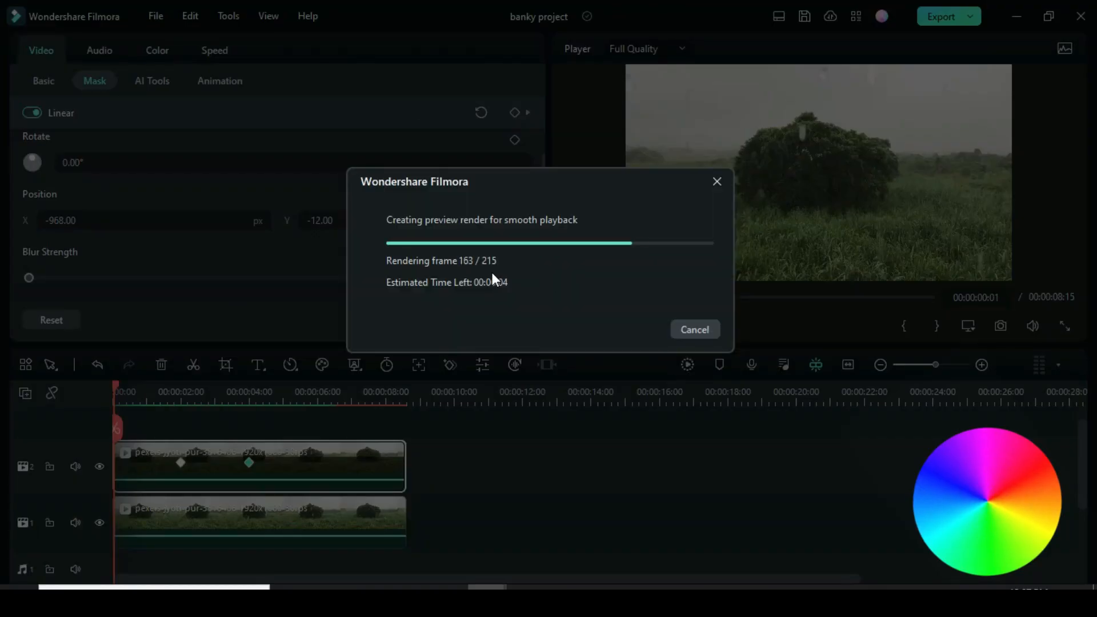
click(639, 326)
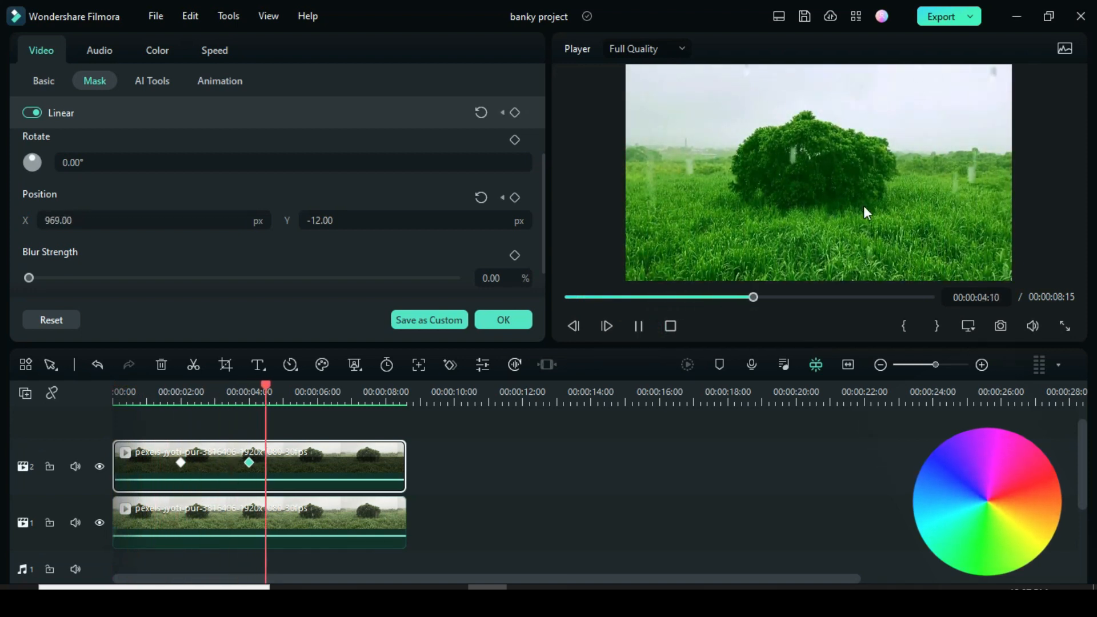
click(639, 326)
click(515, 319)
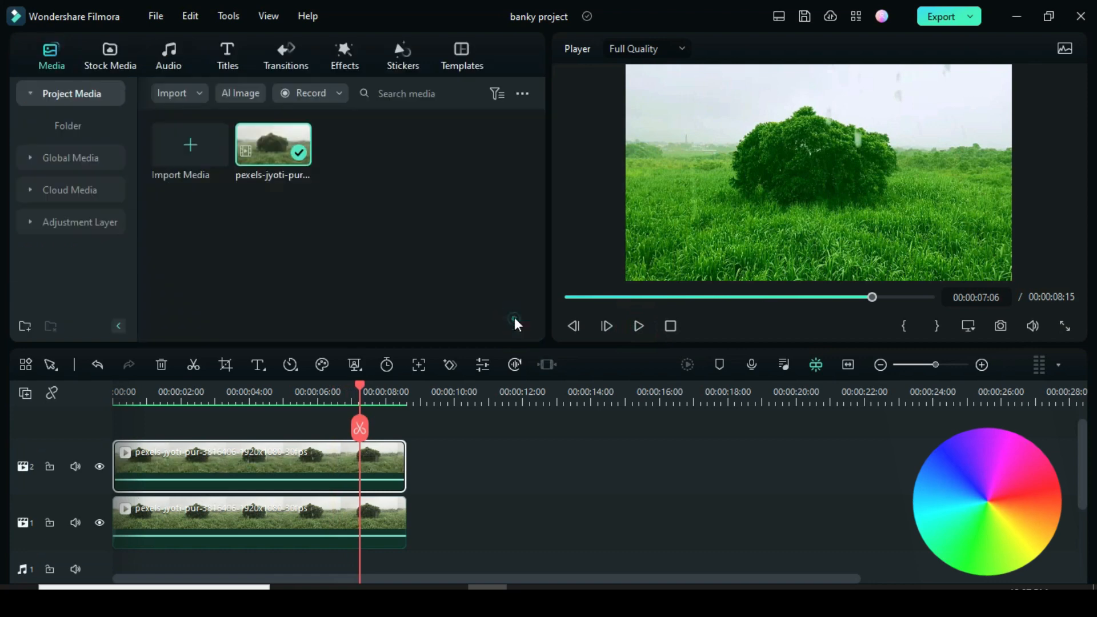
Hide track 2 and paste a copy of the track 1 clip at 00:00:10:19
click(99, 466)
right_click(291, 519)
click(323, 141)
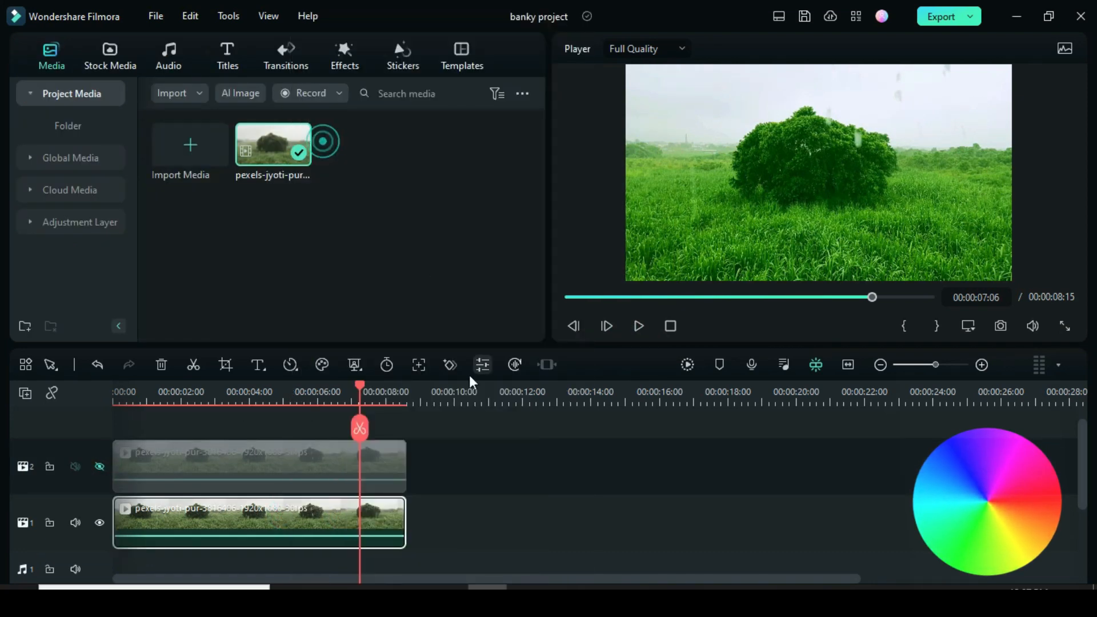
drag(365, 384, 485, 435)
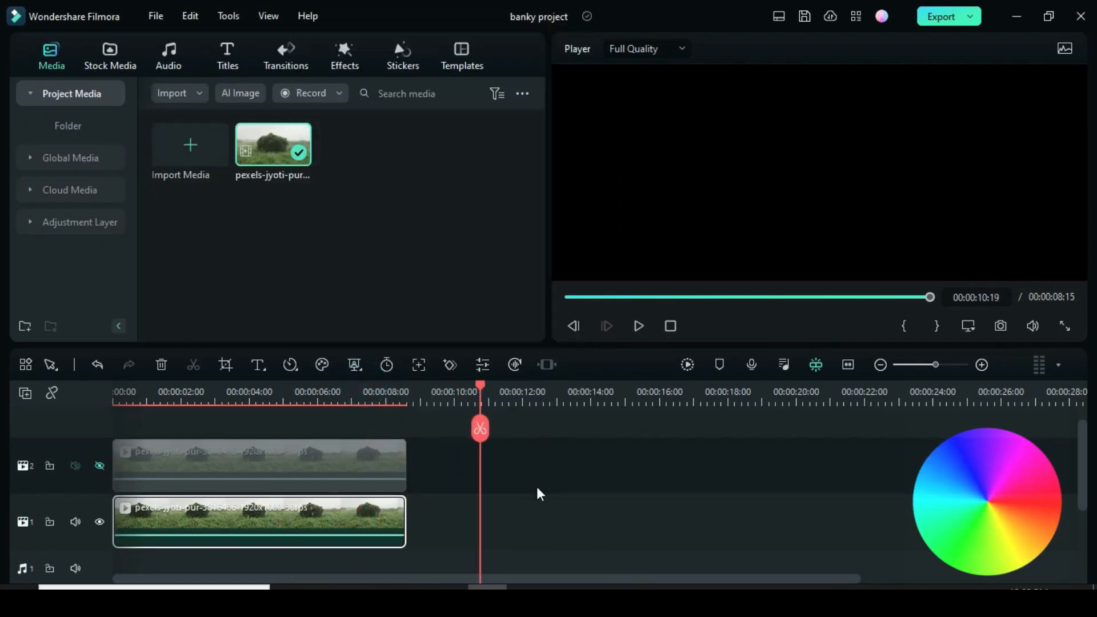
right_click(537, 488)
click(560, 158)
Show the pasted copy's Color Wheels adjustments
double_click(620, 528)
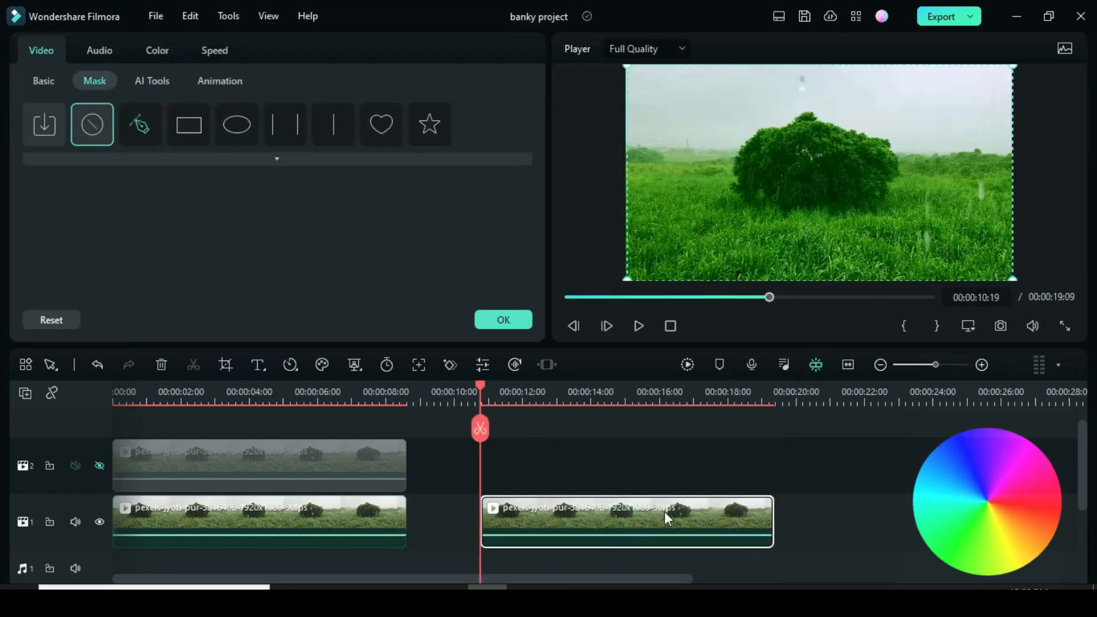
click(153, 50)
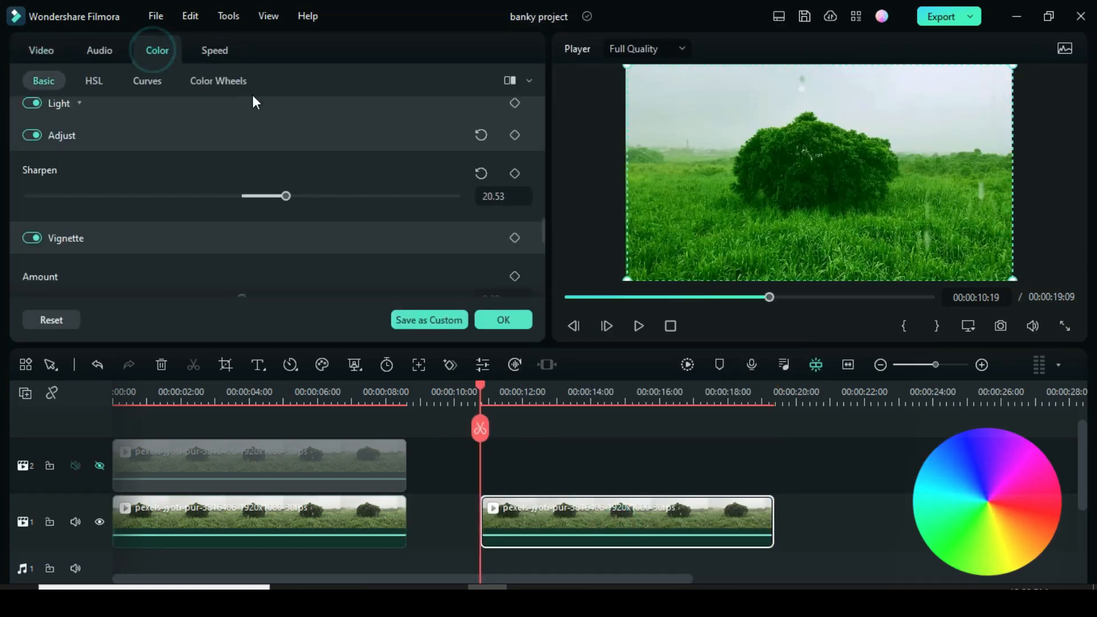
click(239, 81)
Add a starting colour-wheel keyframe and tint the Midtones and Highlights red at 12 seconds
drag(540, 159, 541, 149)
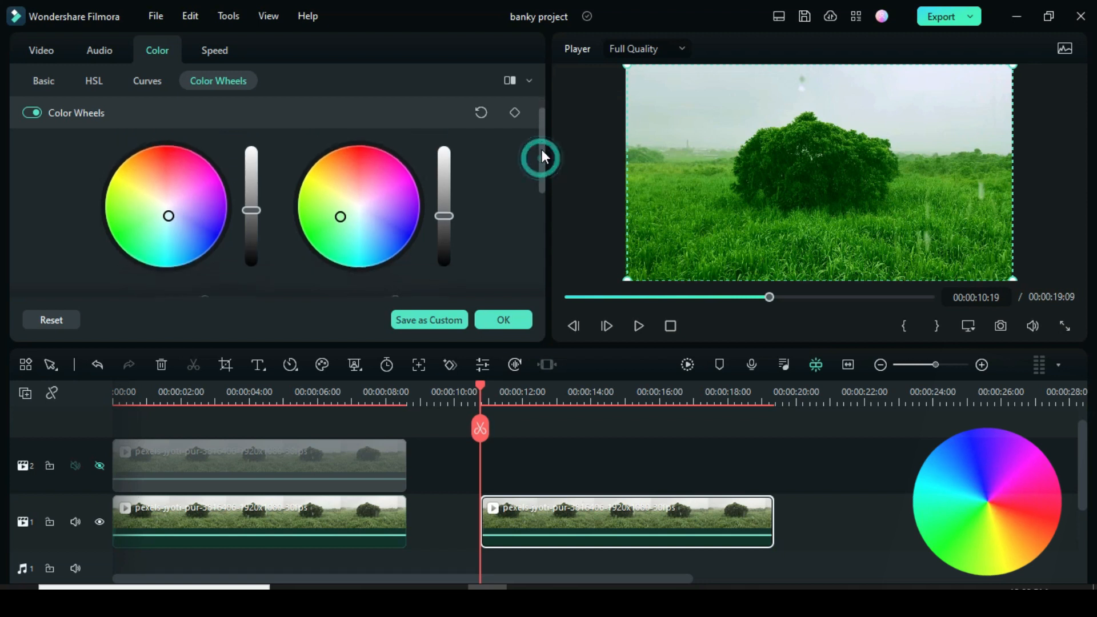
click(513, 114)
mouse_move(510, 407)
mouse_down()
mouse_move(495, 389)
mouse_move(523, 392)
mouse_up()
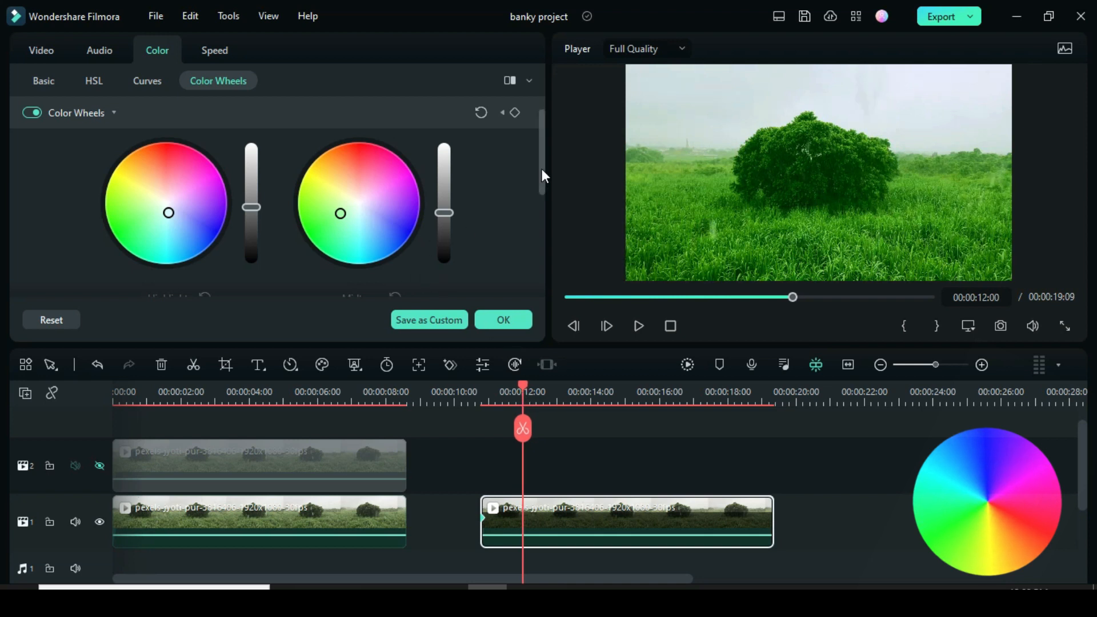
scroll(501, 207, down, 1)
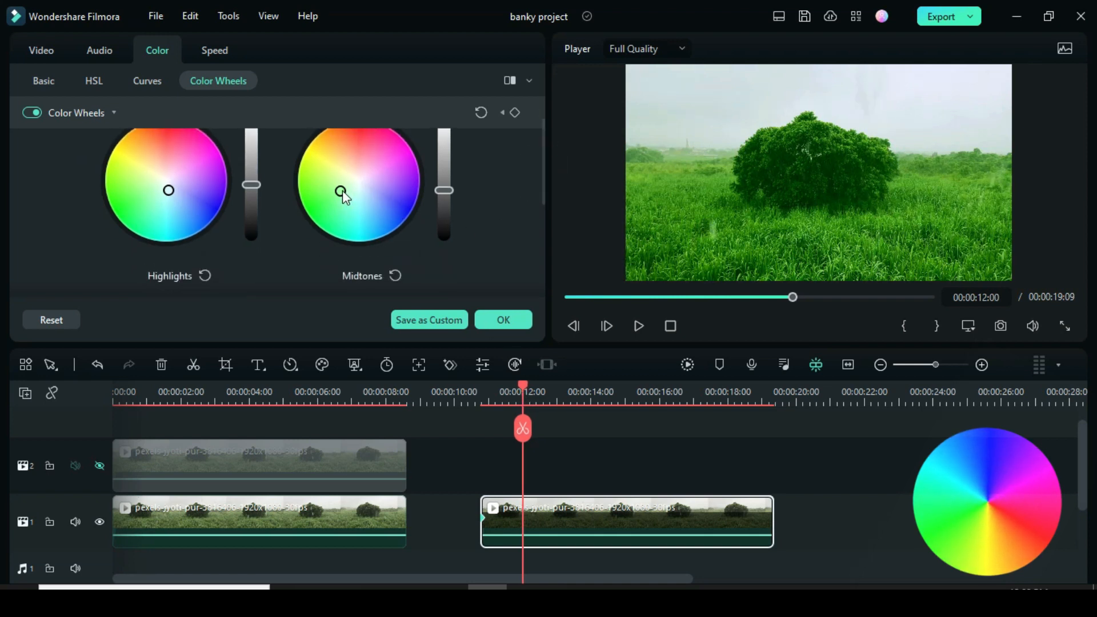
drag(342, 191, 368, 142)
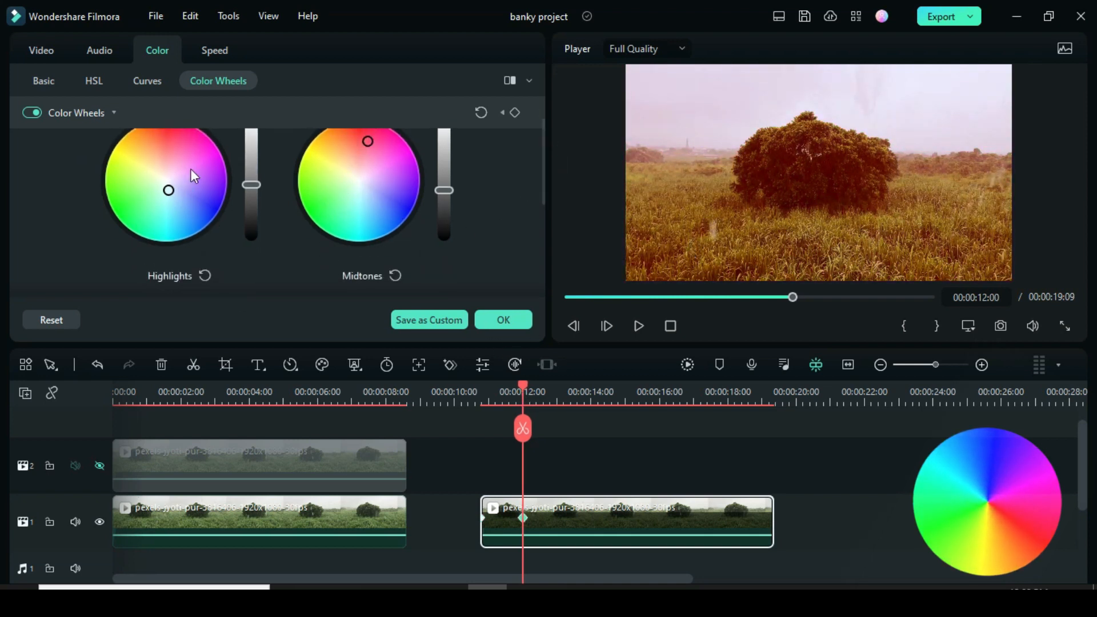
drag(168, 190, 170, 141)
Around 14 seconds, shift the Midtones and Highlights tints through yellow-green to green
scroll(519, 198, down, 5)
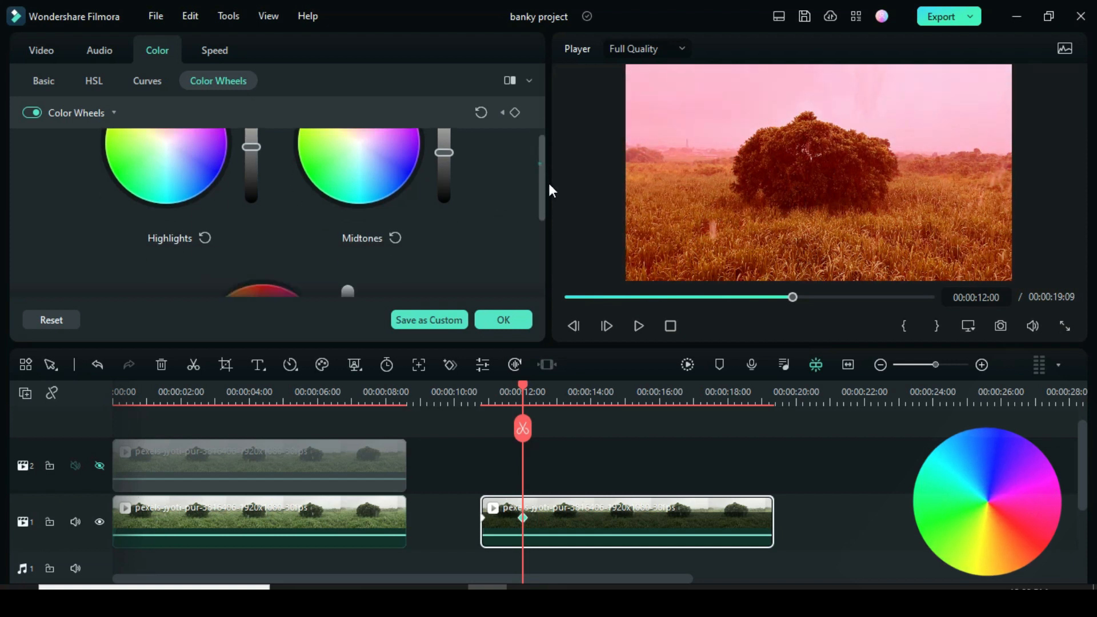
scroll(341, 238, up, 5)
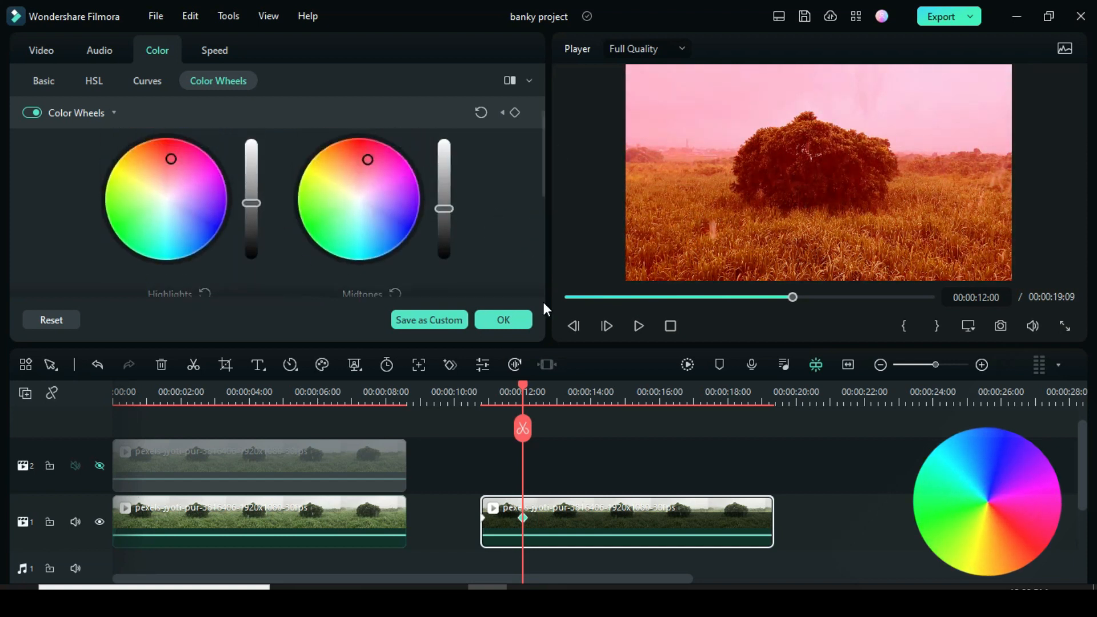
drag(523, 385, 555, 386)
drag(367, 161, 321, 191)
click(589, 392)
drag(209, 215, 126, 185)
drag(592, 384, 626, 389)
drag(126, 185, 128, 222)
drag(322, 191, 320, 220)
Tint both wheels blue at 16 seconds, pink at 17, then reset to neutral at 18
drag(626, 385, 660, 387)
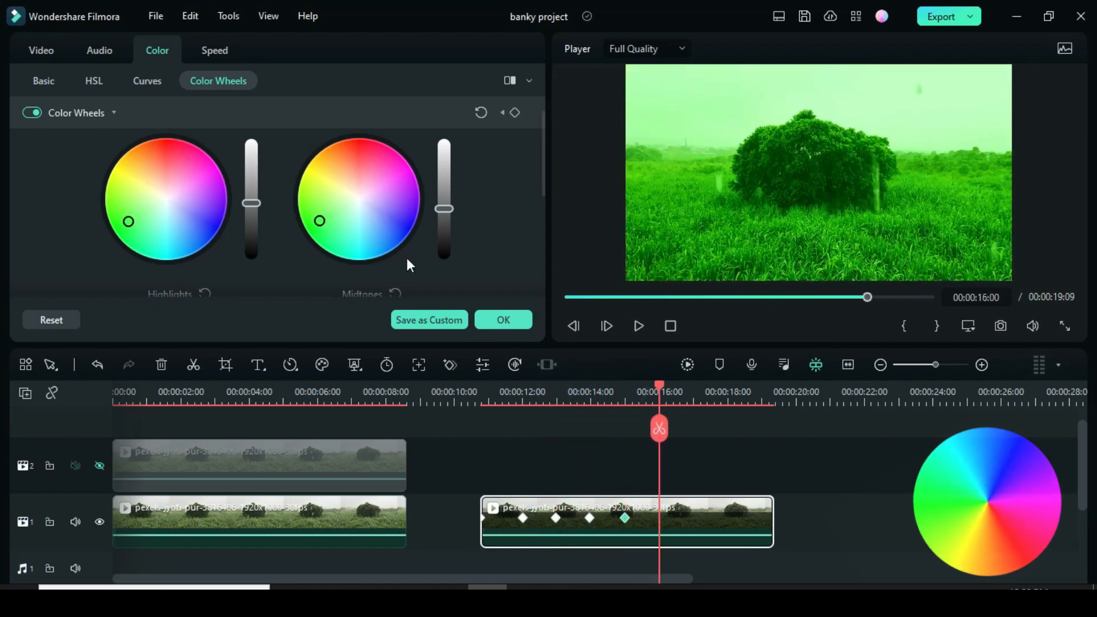
drag(319, 220, 387, 219)
drag(129, 221, 190, 237)
drag(659, 385, 694, 391)
drag(191, 237, 164, 188)
click(728, 395)
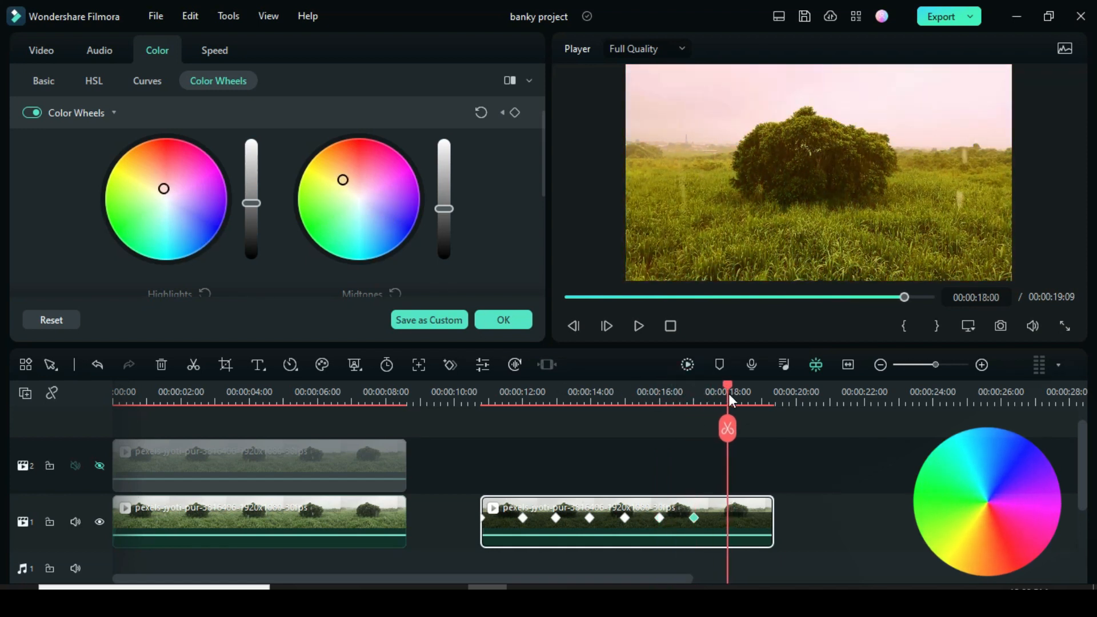
click(481, 113)
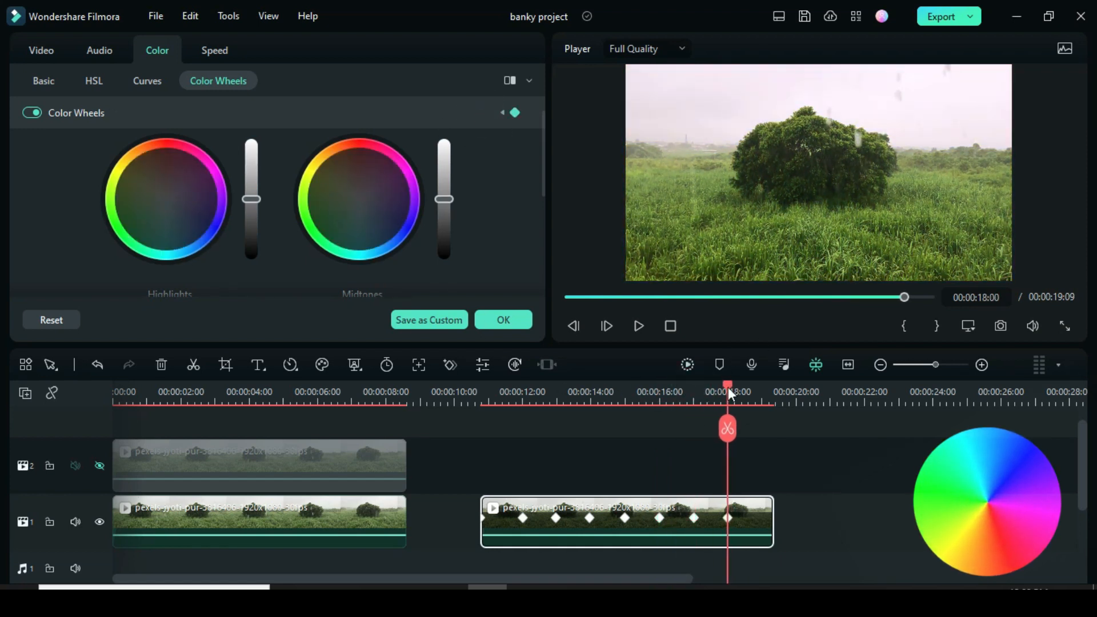
click(481, 392)
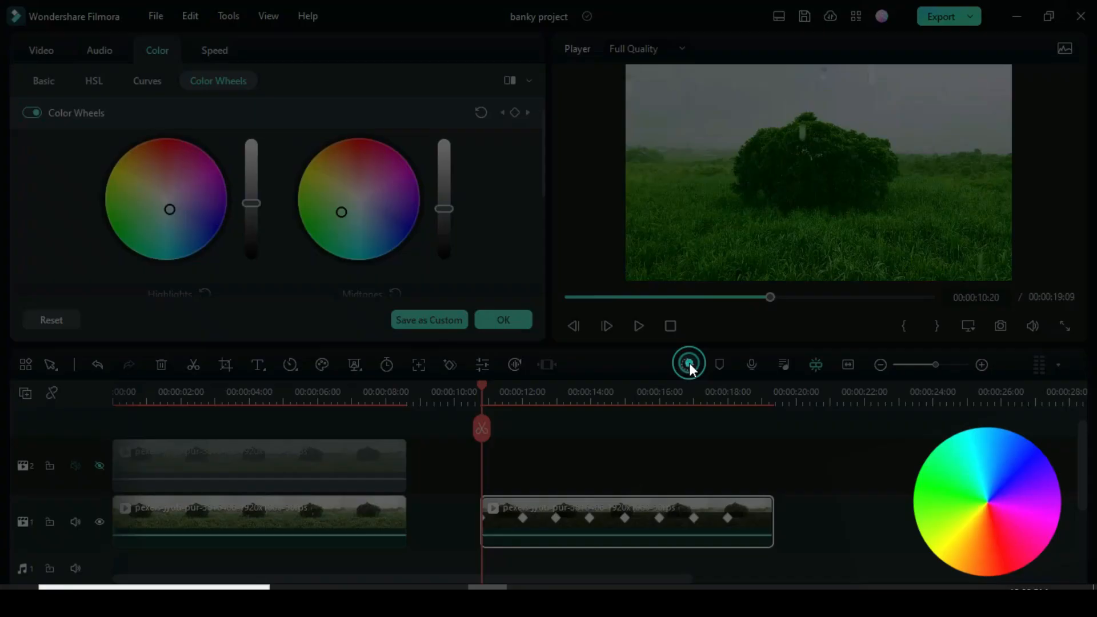
click(689, 364)
click(637, 326)
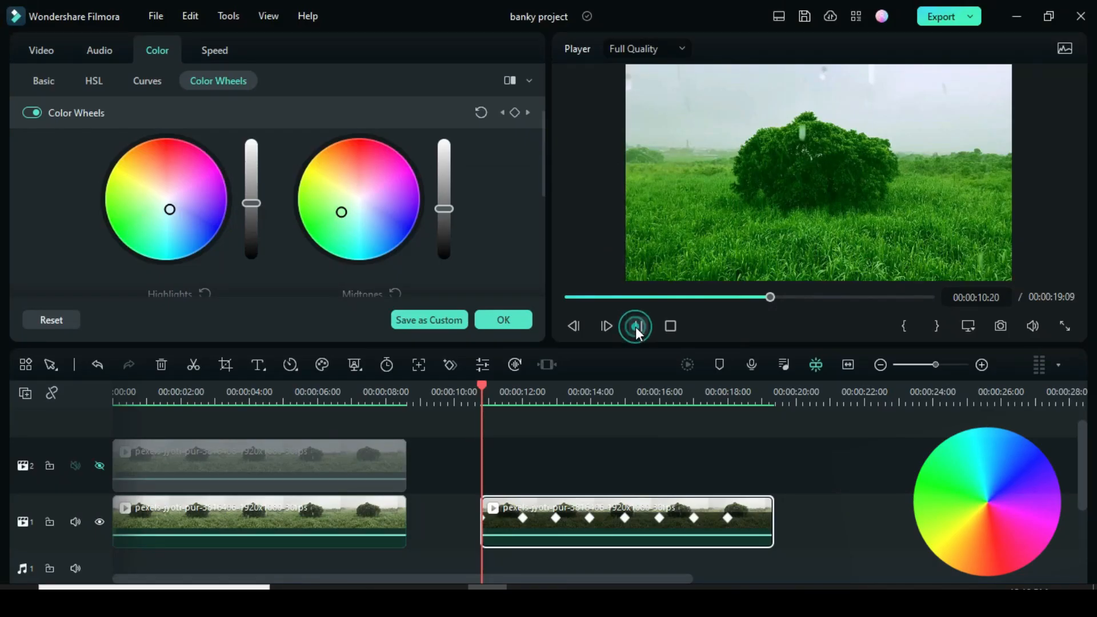